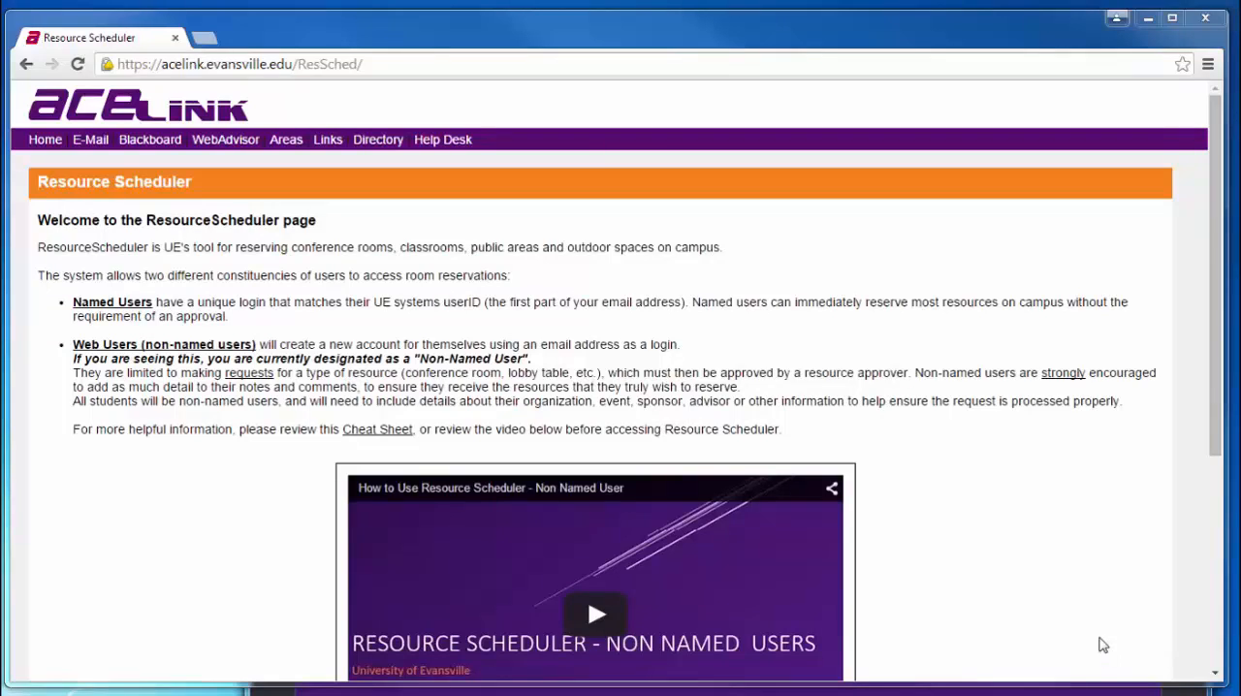
- Access ResourceScheduler from the welcome page, add a new user account and save its details
scroll(1094, 629, down, 3)
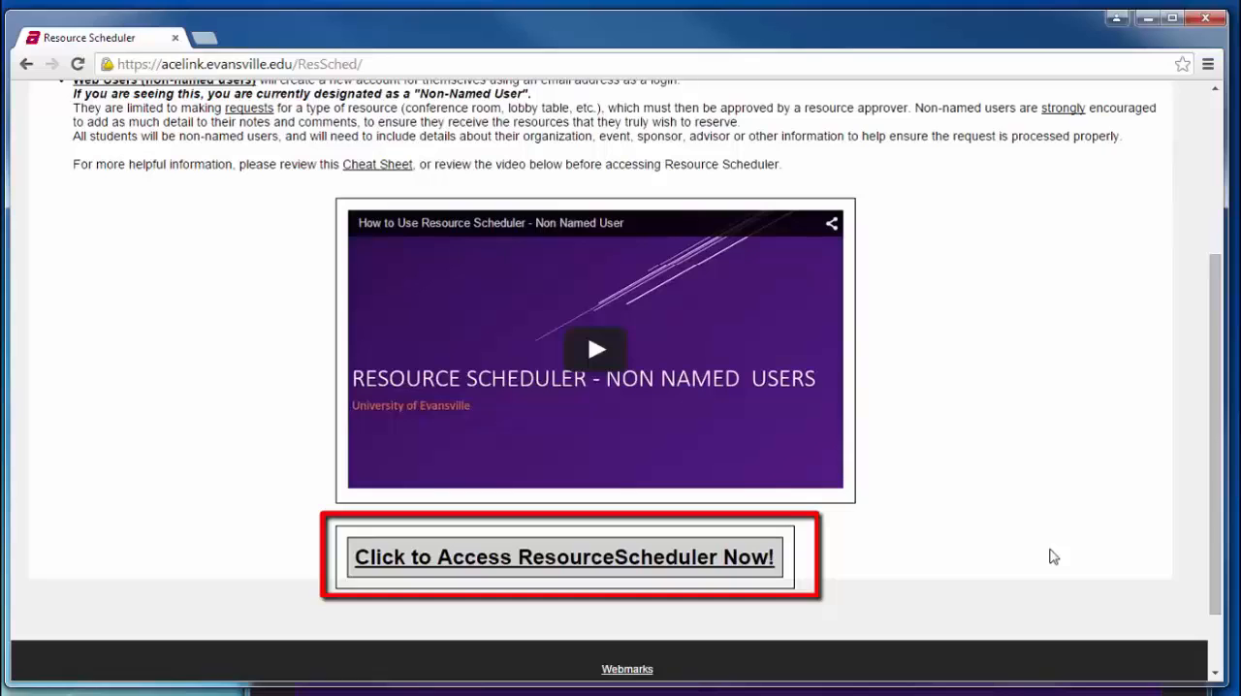
click(714, 568)
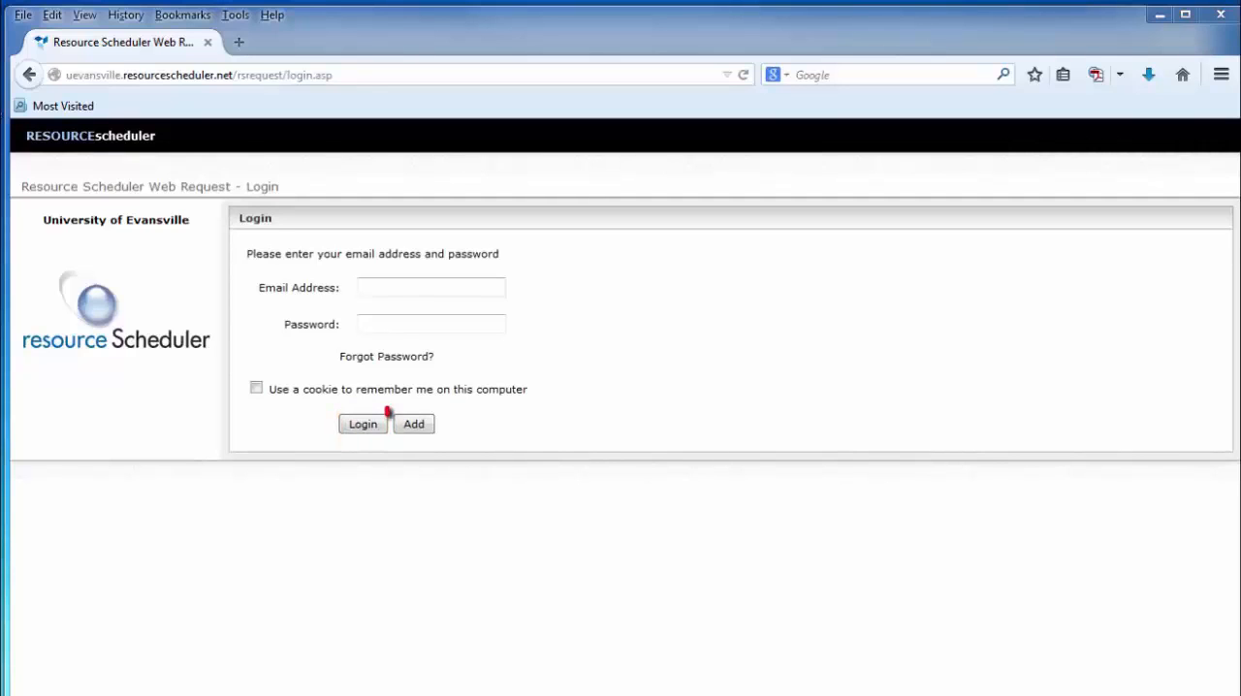
click(423, 429)
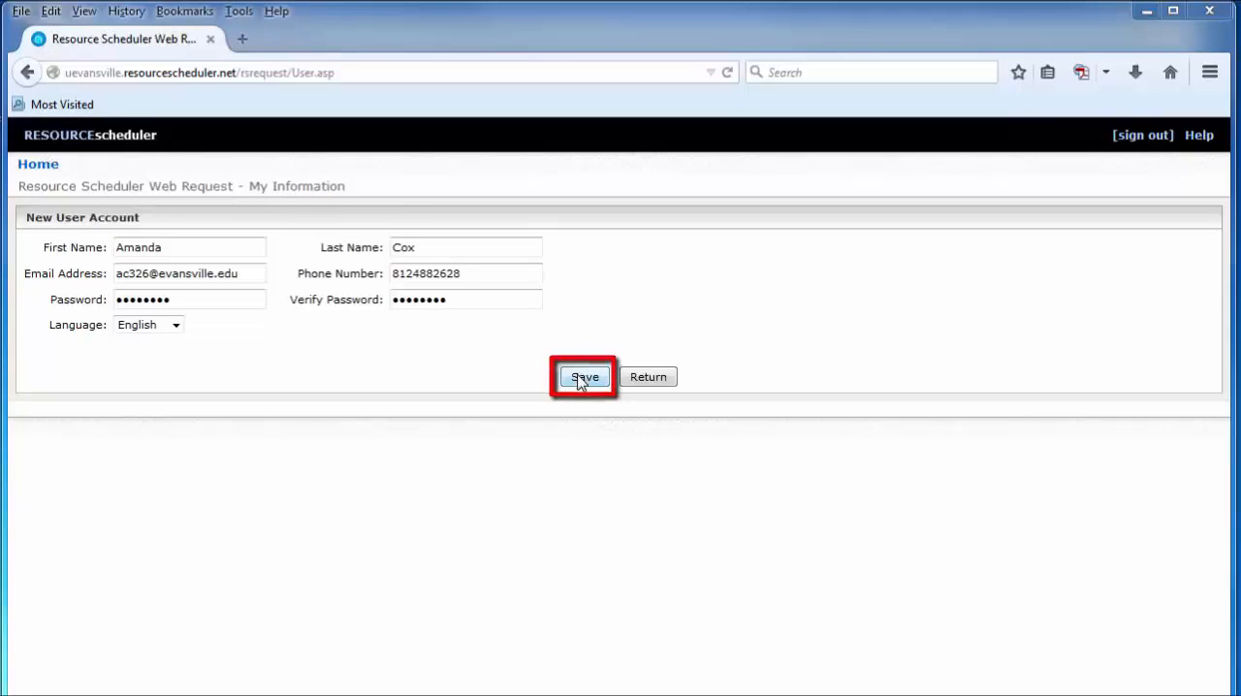
click(582, 377)
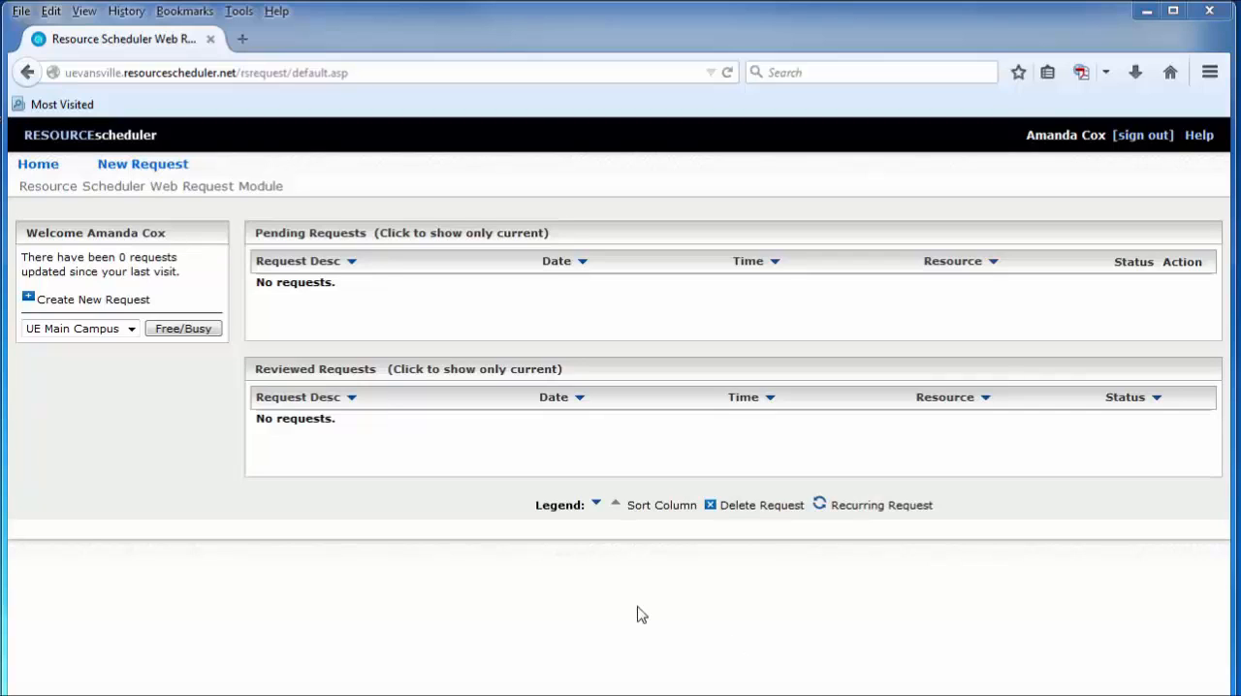
- Open the free/busy availability for UE Main Campus and filter it by date 12/18/2014 and resource type Conference Room
click(184, 330)
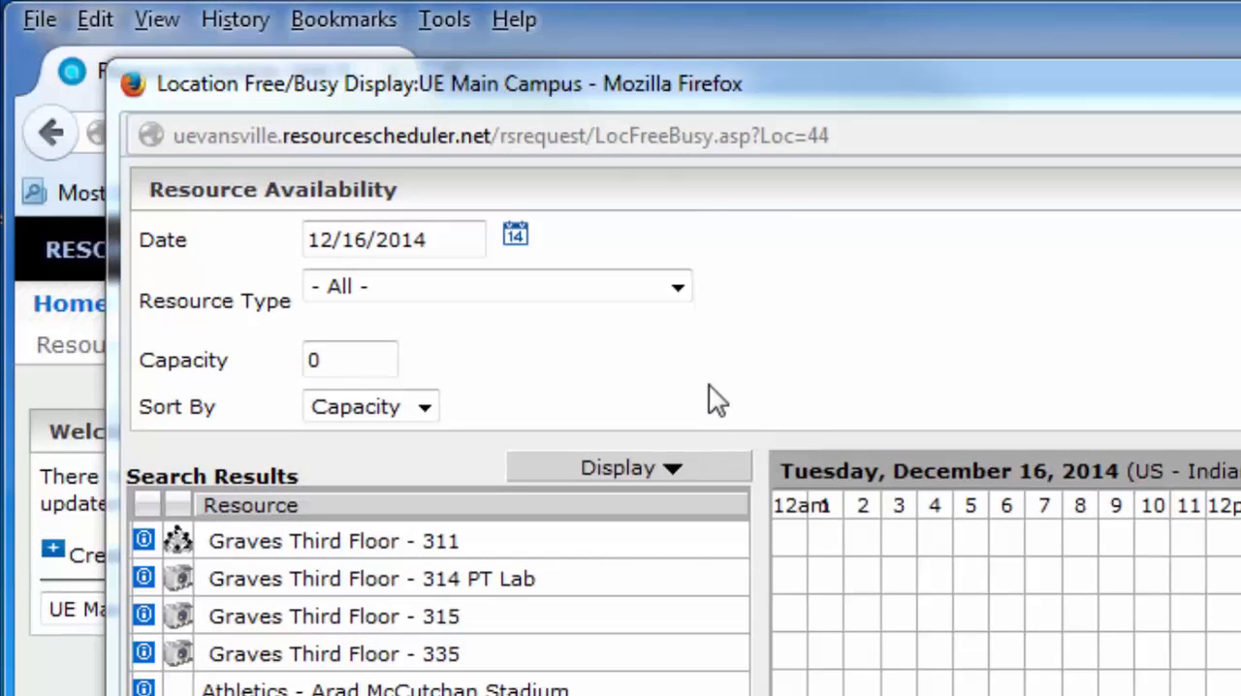
click(516, 236)
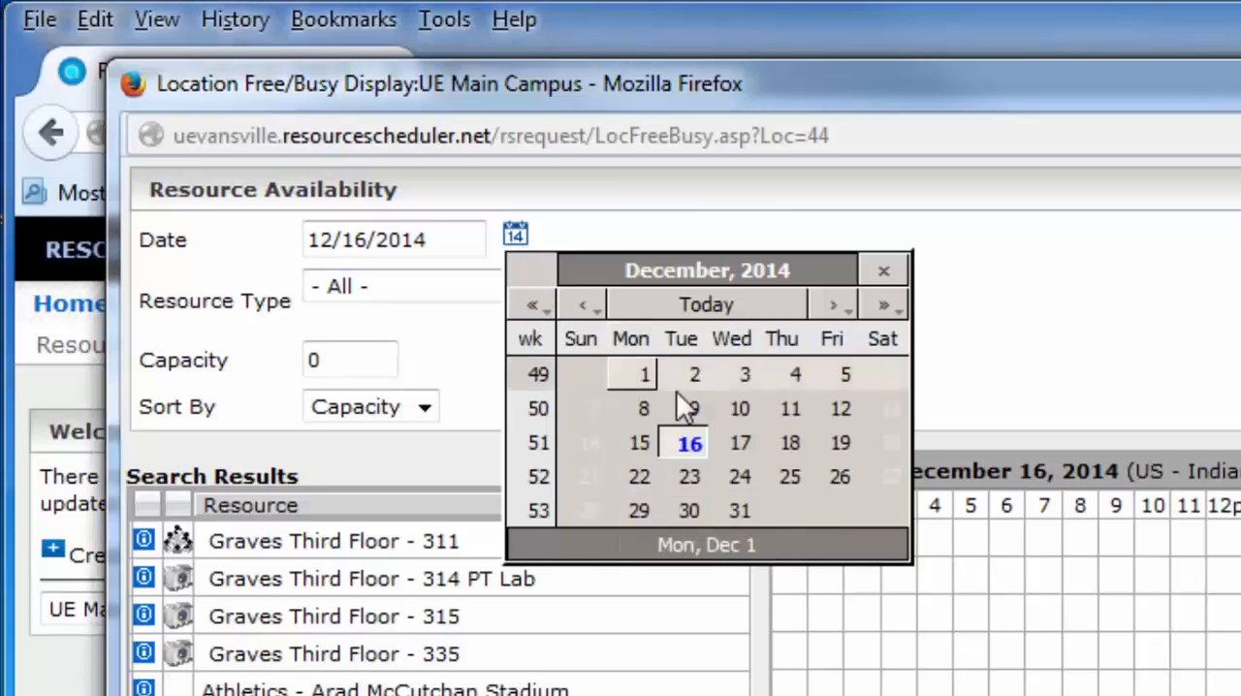
click(792, 441)
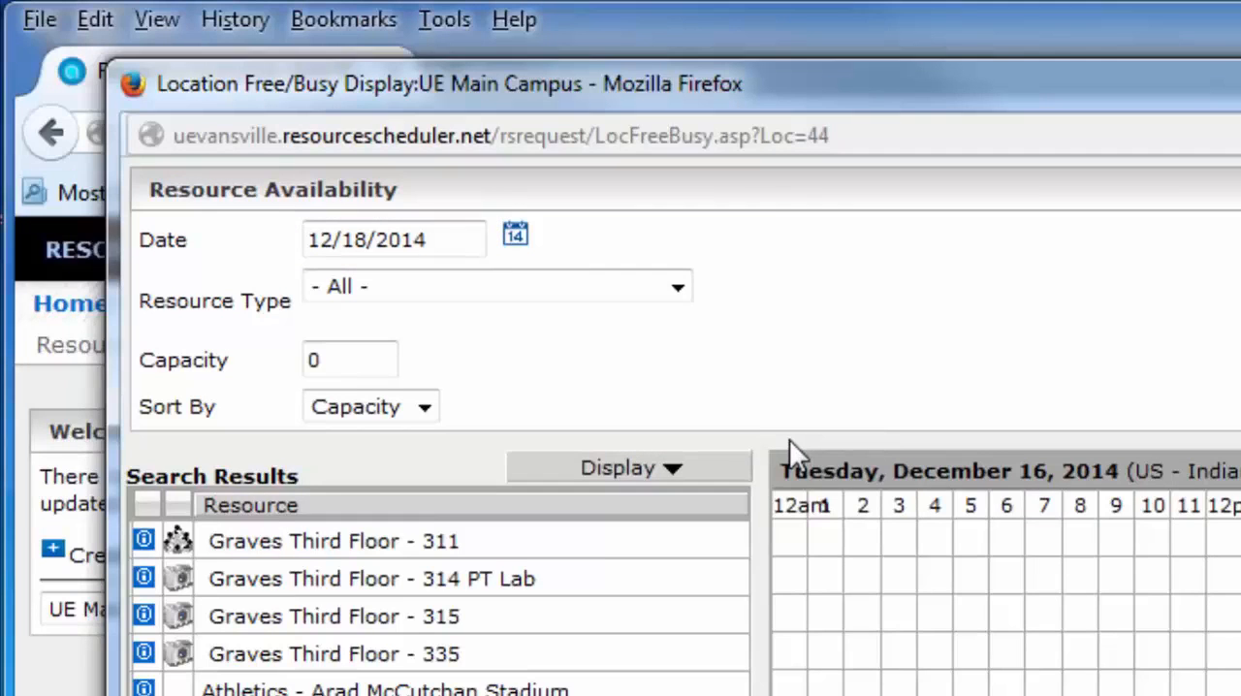
click(676, 289)
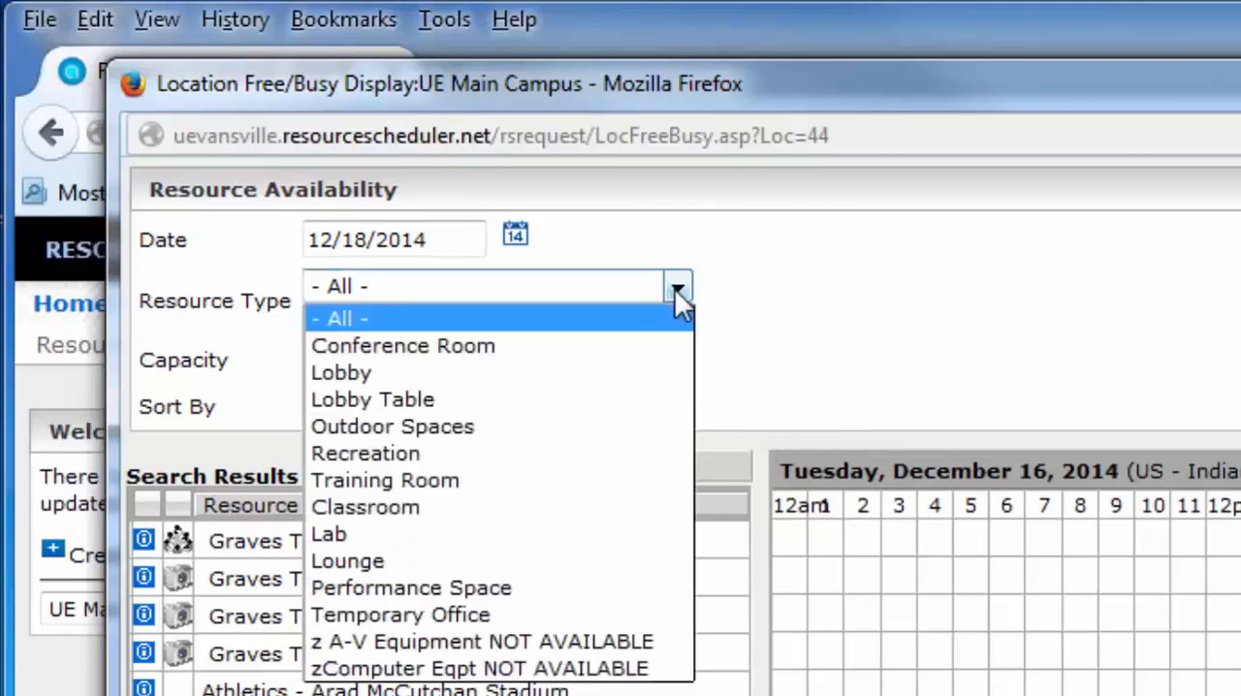
click(668, 364)
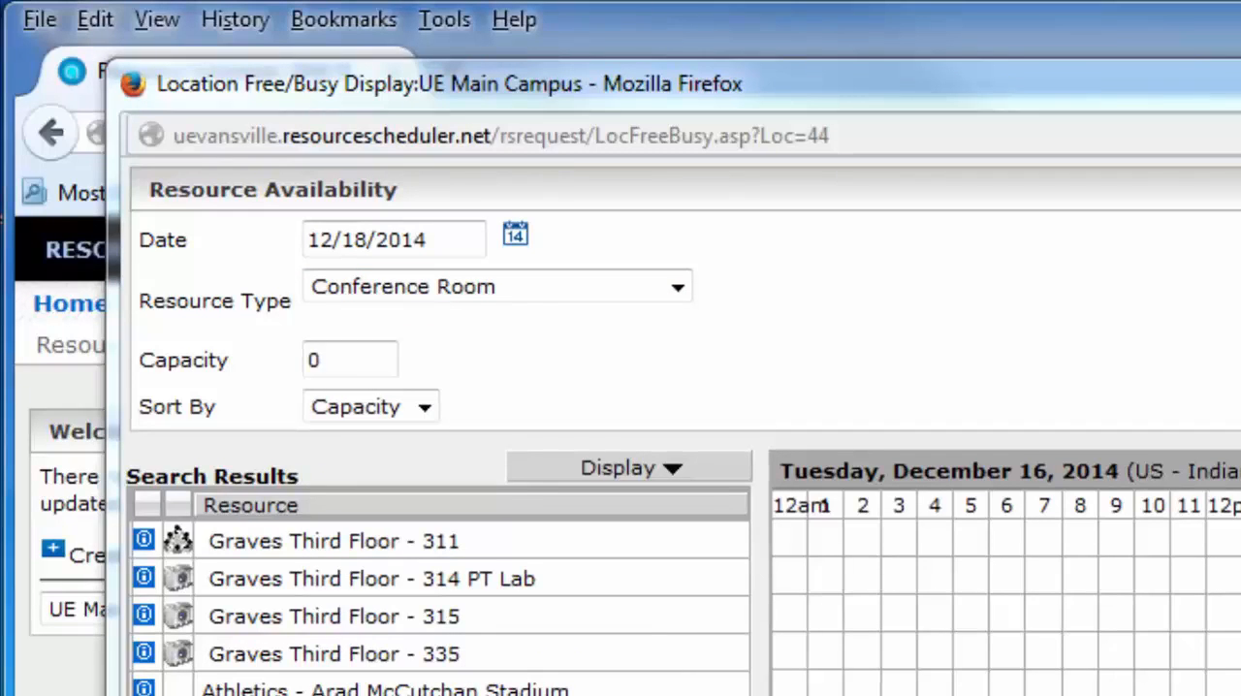
- Set the availability search's capacity to 20, sort by Name and display the matching resources
click(365, 372)
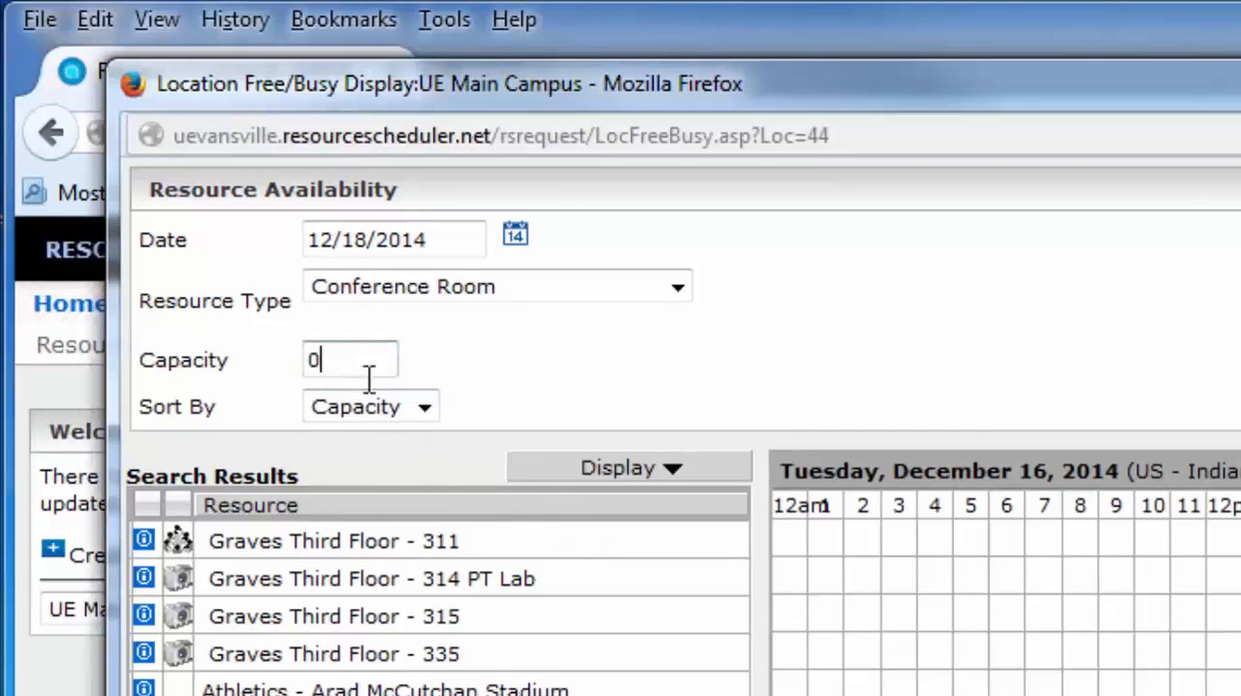
key(BackSpace)
text(20)
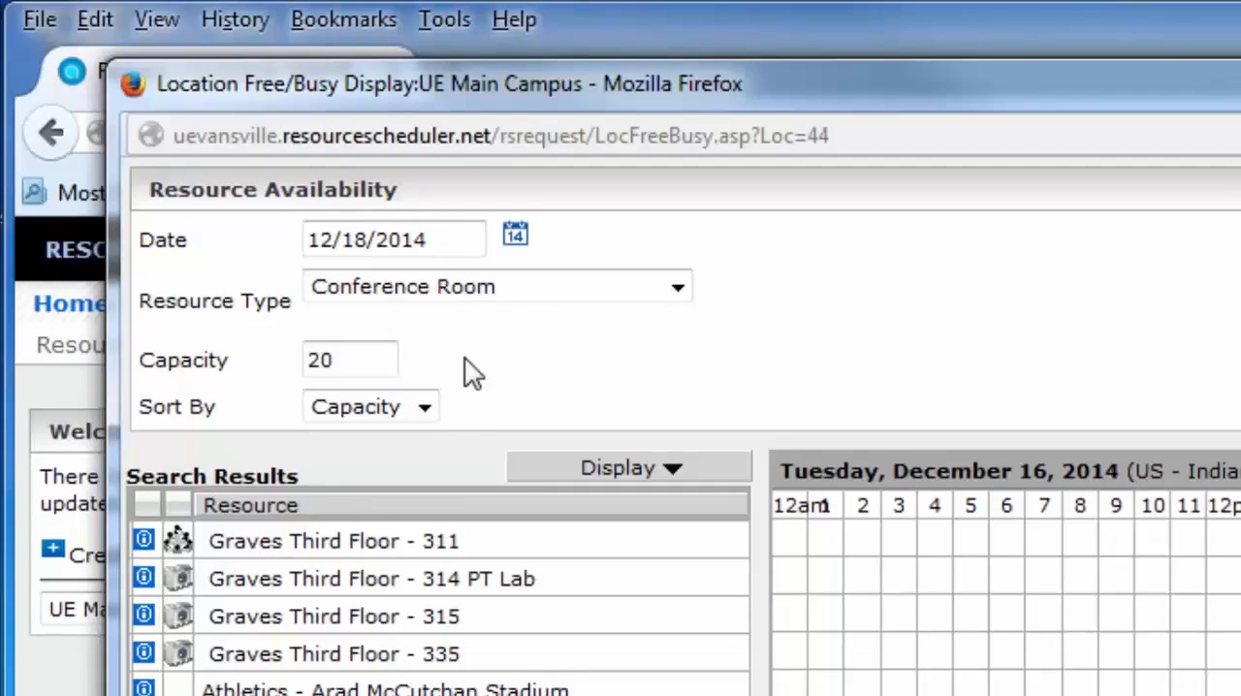
click(424, 408)
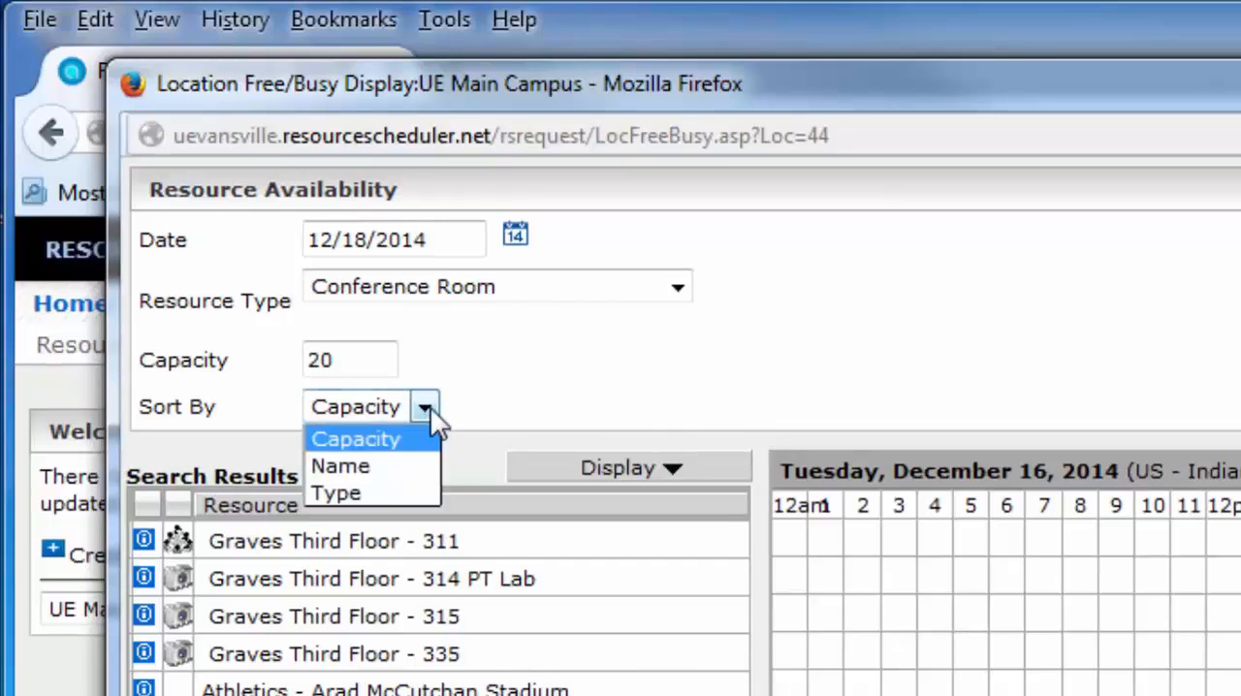
click(412, 466)
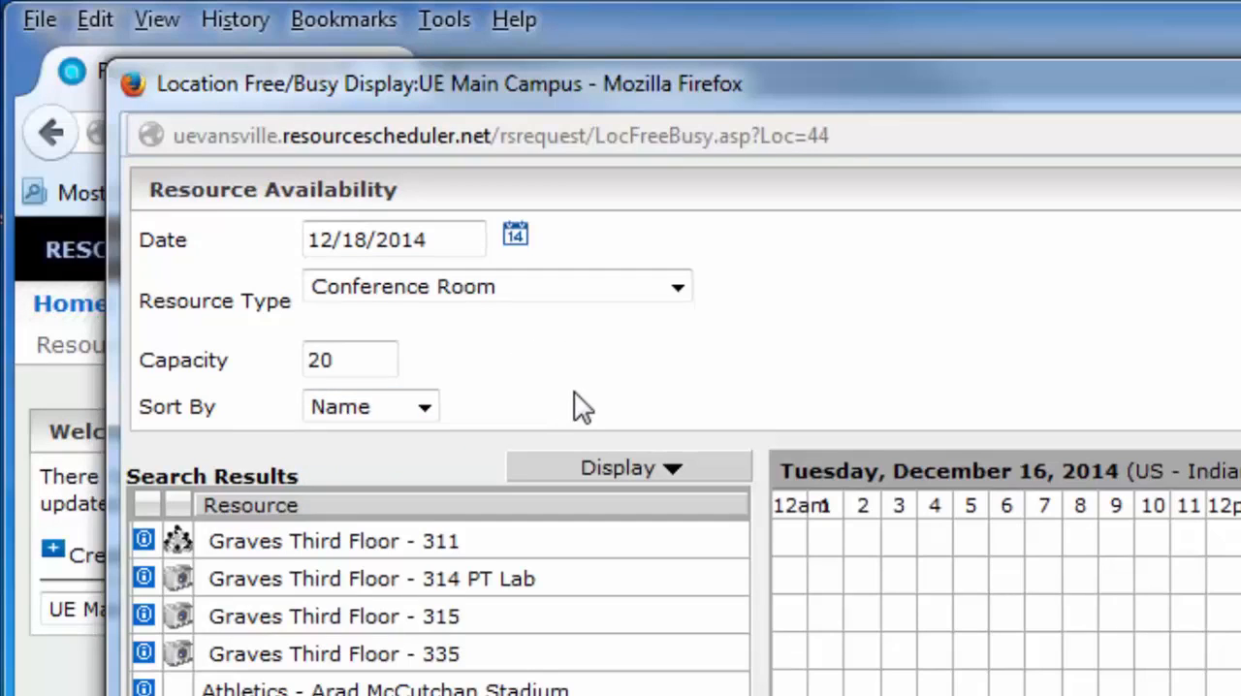
click(626, 470)
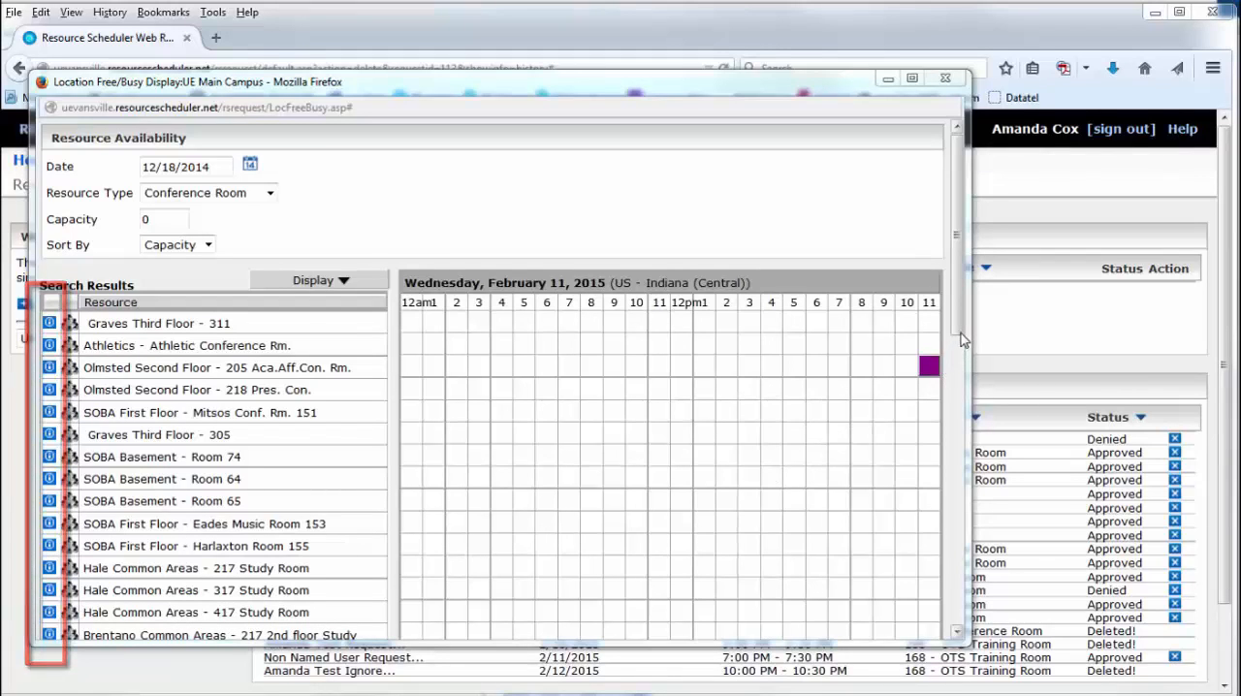
- View the detailed information for Graves Third Floor - 306, and close the details and availability windows
drag(960, 333, 955, 509)
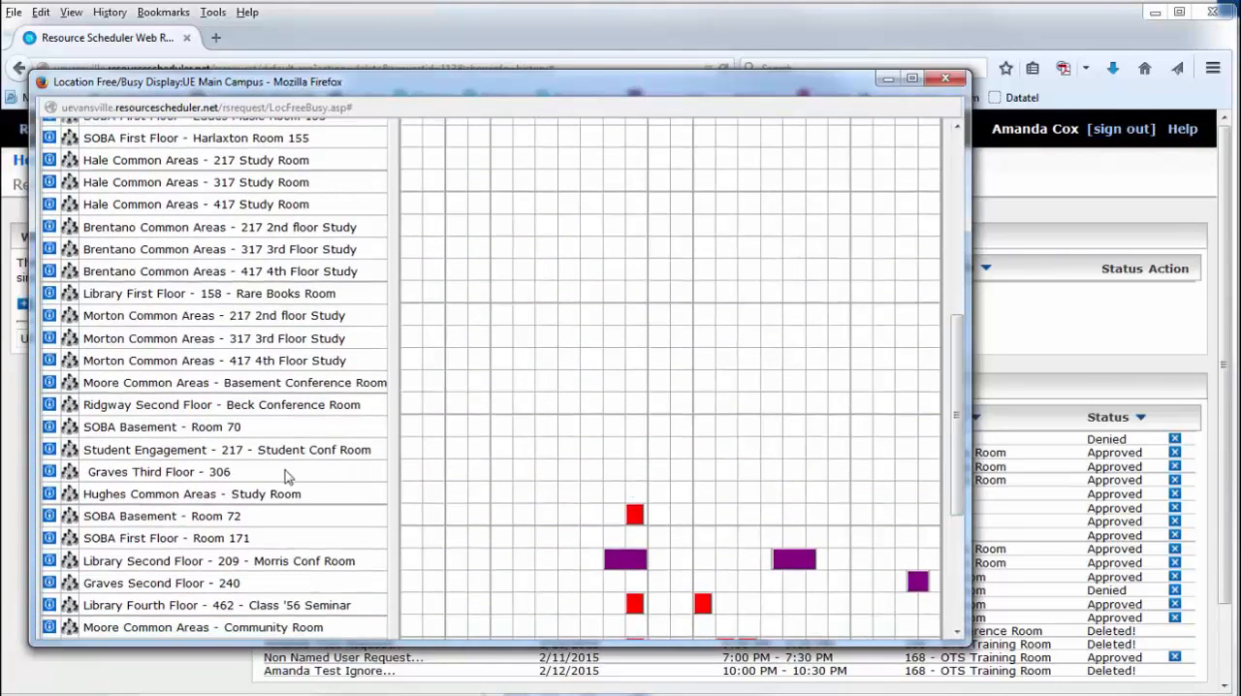
click(49, 473)
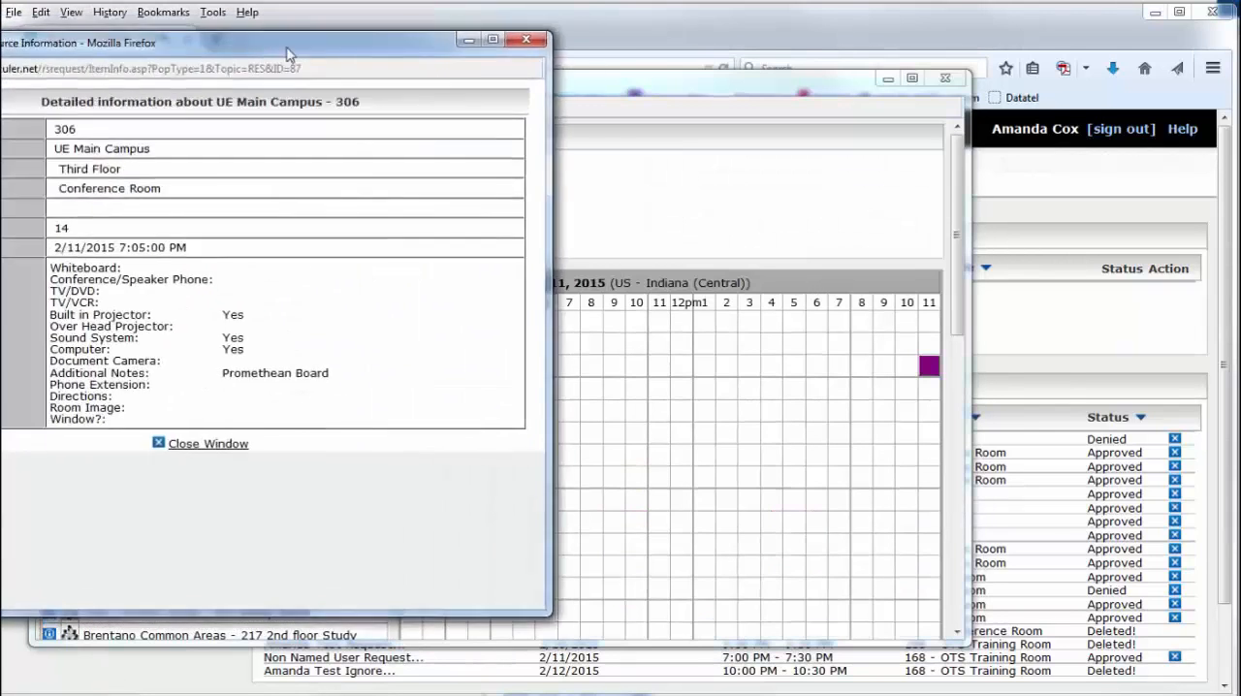
drag(97, 35, 463, 73)
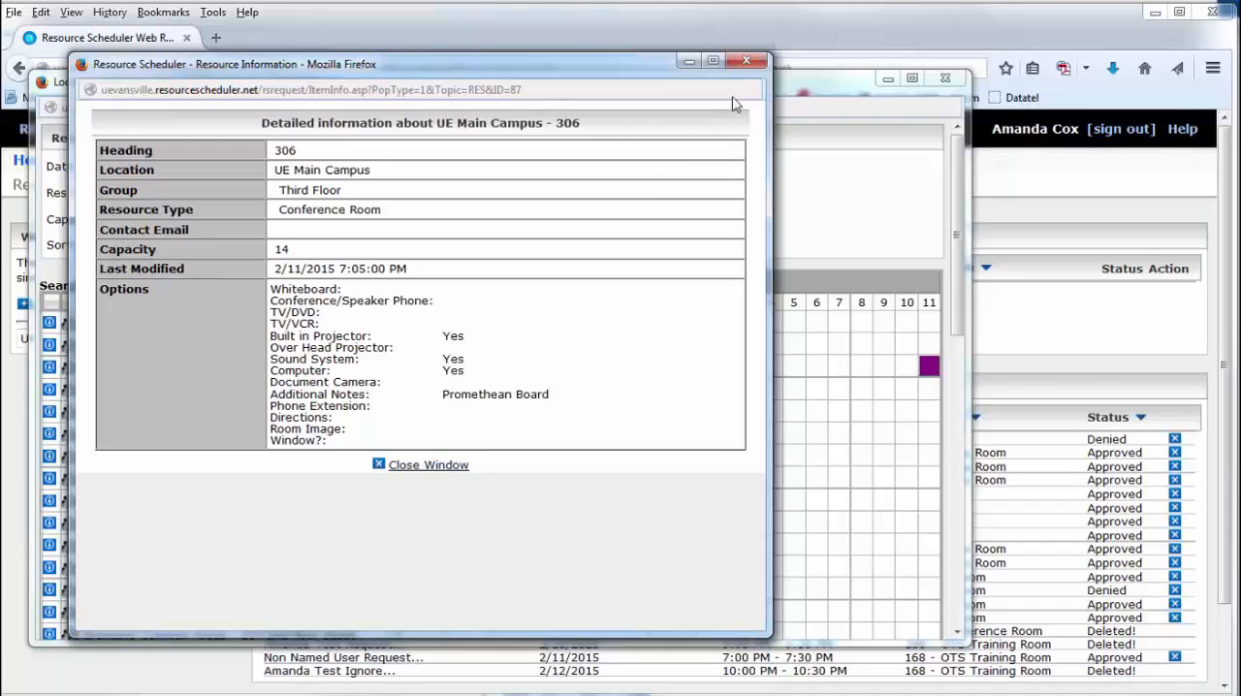
click(750, 62)
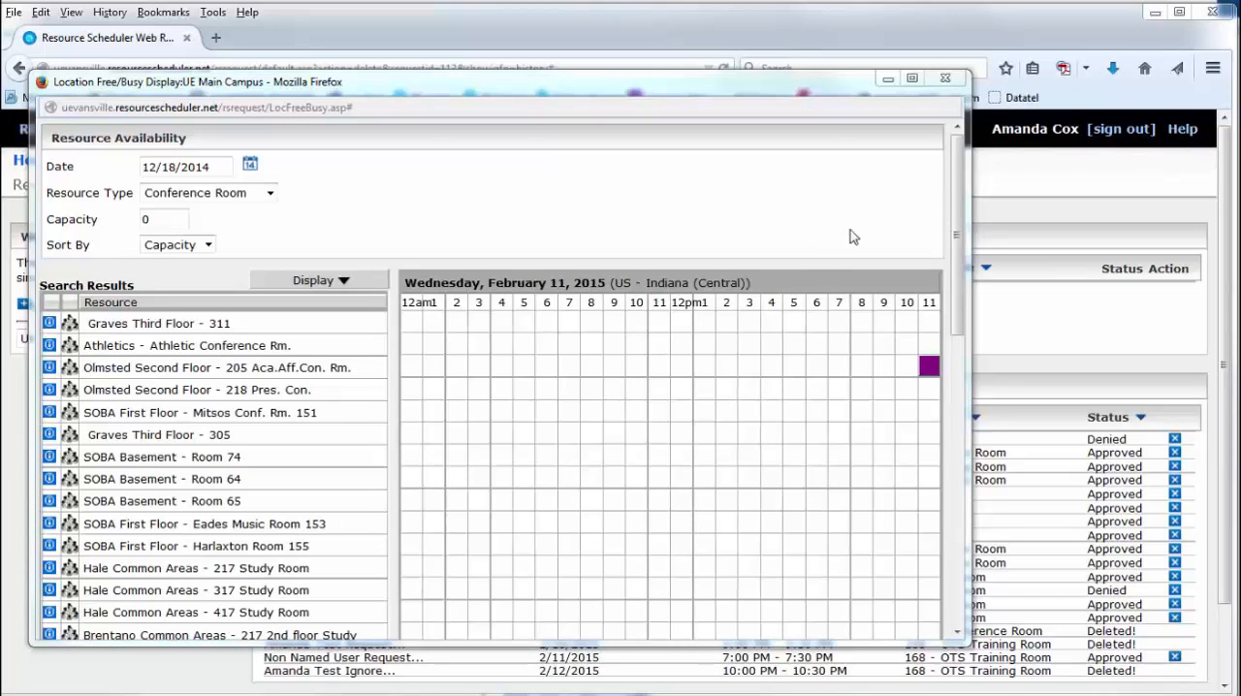
click(948, 79)
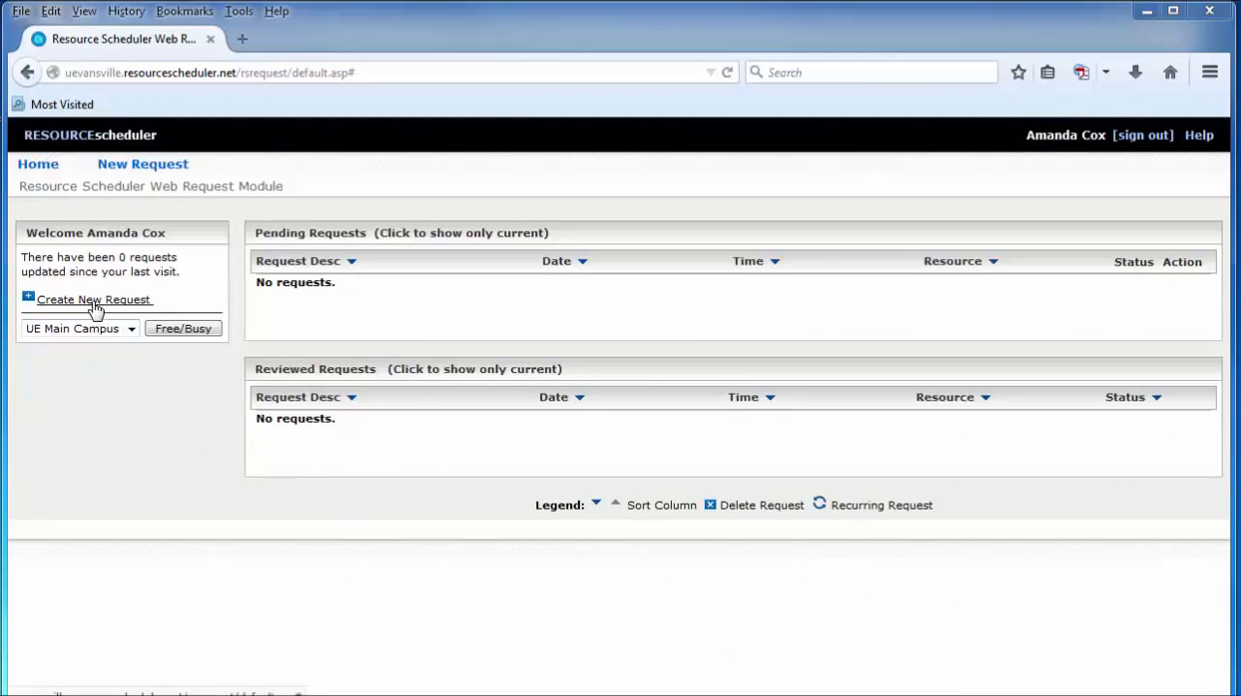
- Create a new request described as ZXY Department Meeting, with resource type Conference Room
click(134, 171)
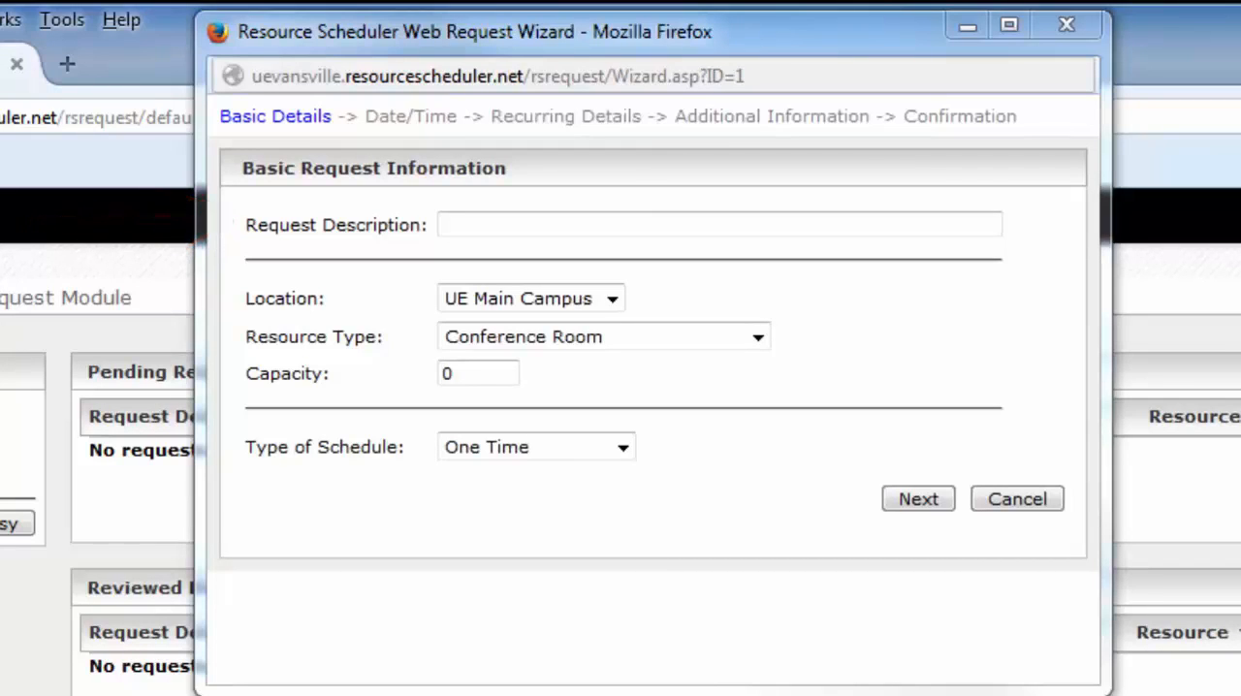
text(ZXY Department Meeting)
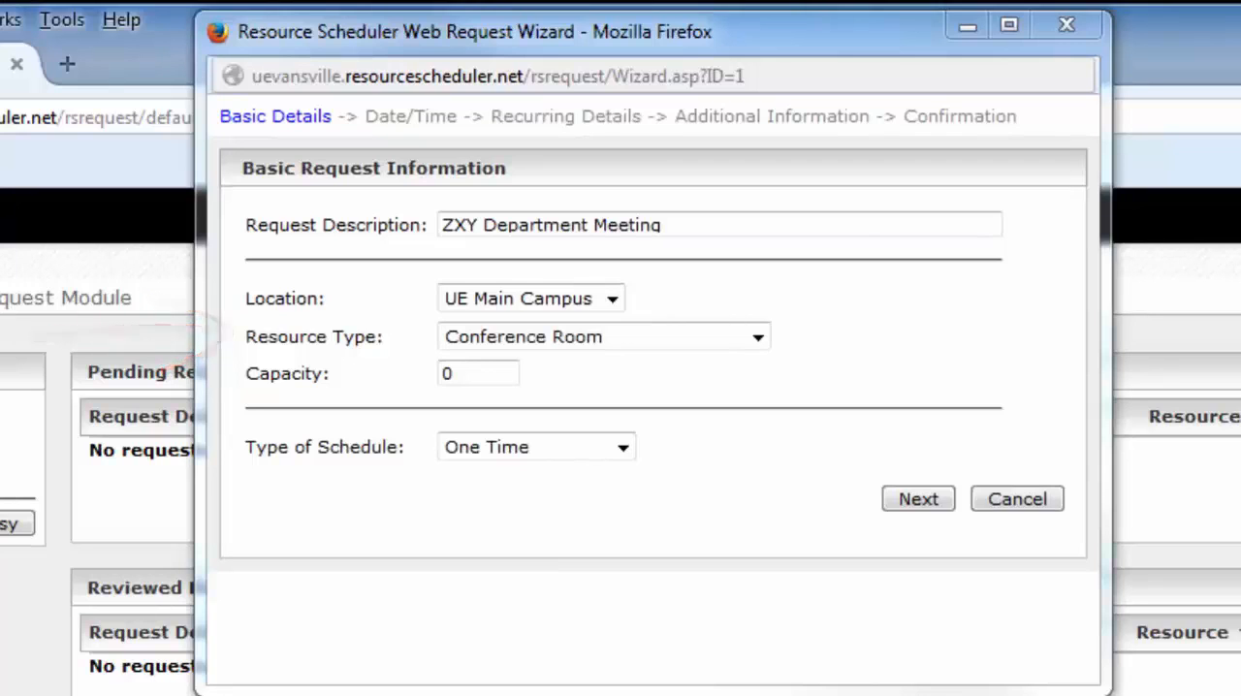
click(757, 338)
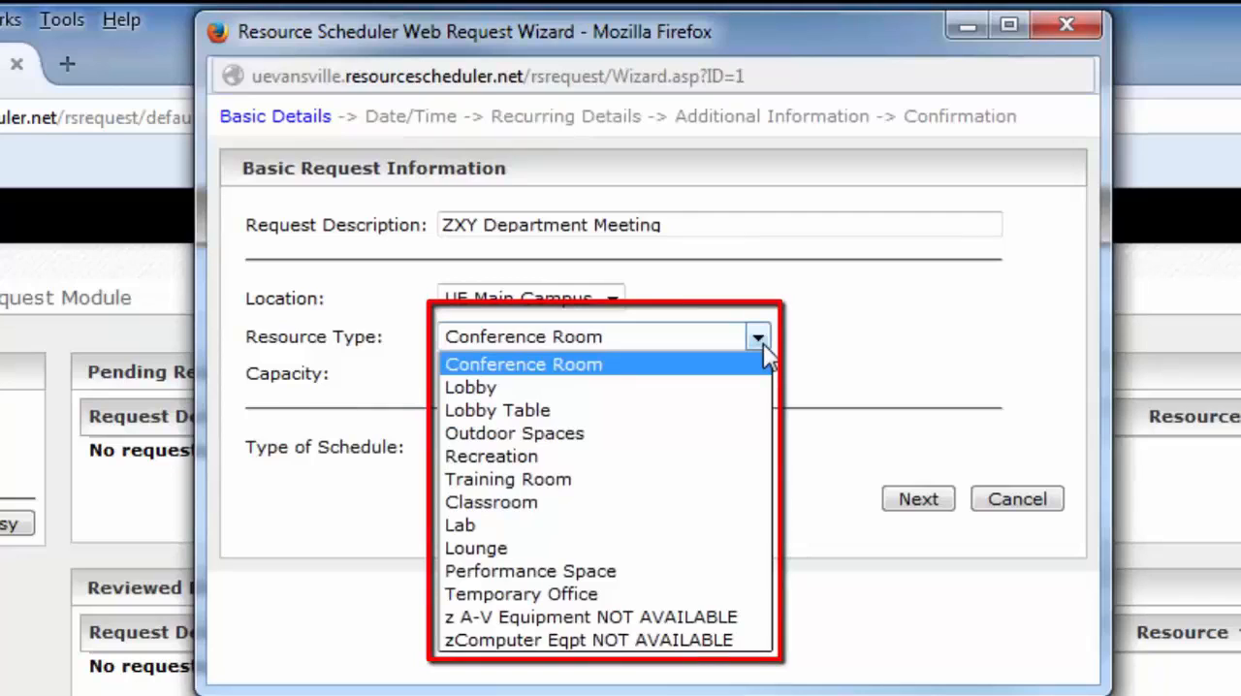
click(758, 366)
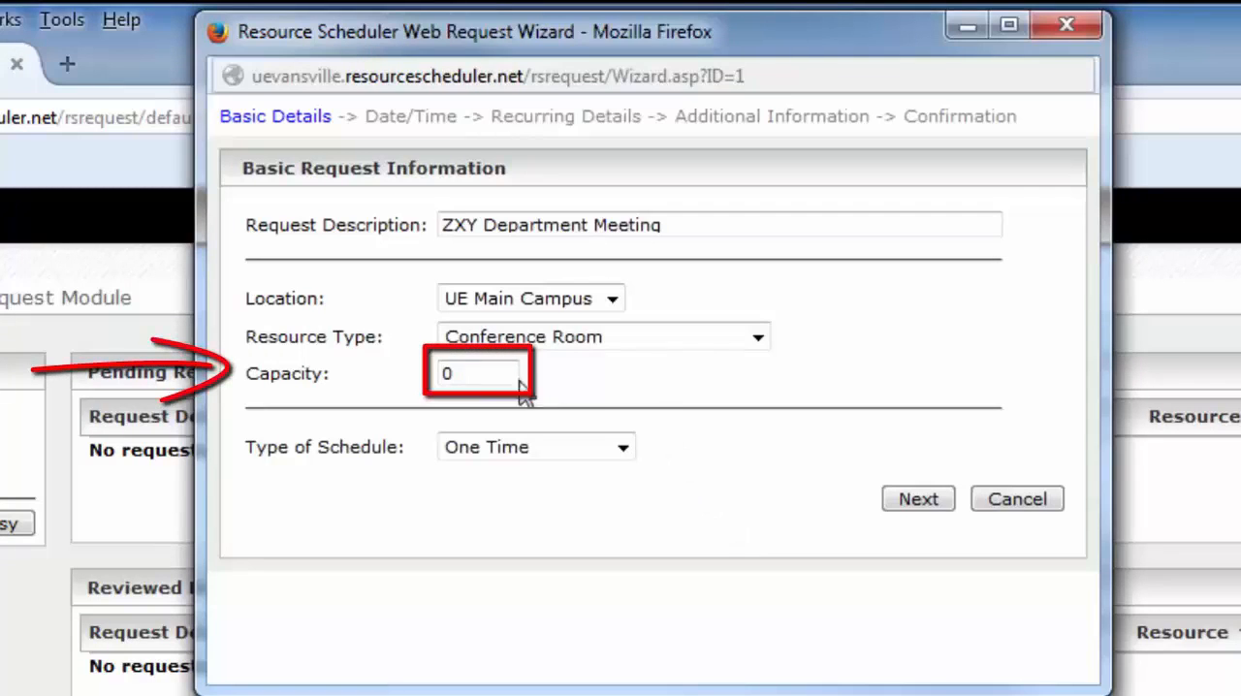
- Set the request's capacity to 20 and its schedule type to One Time, and continue to the date and time details
double_click(444, 373)
text(20)
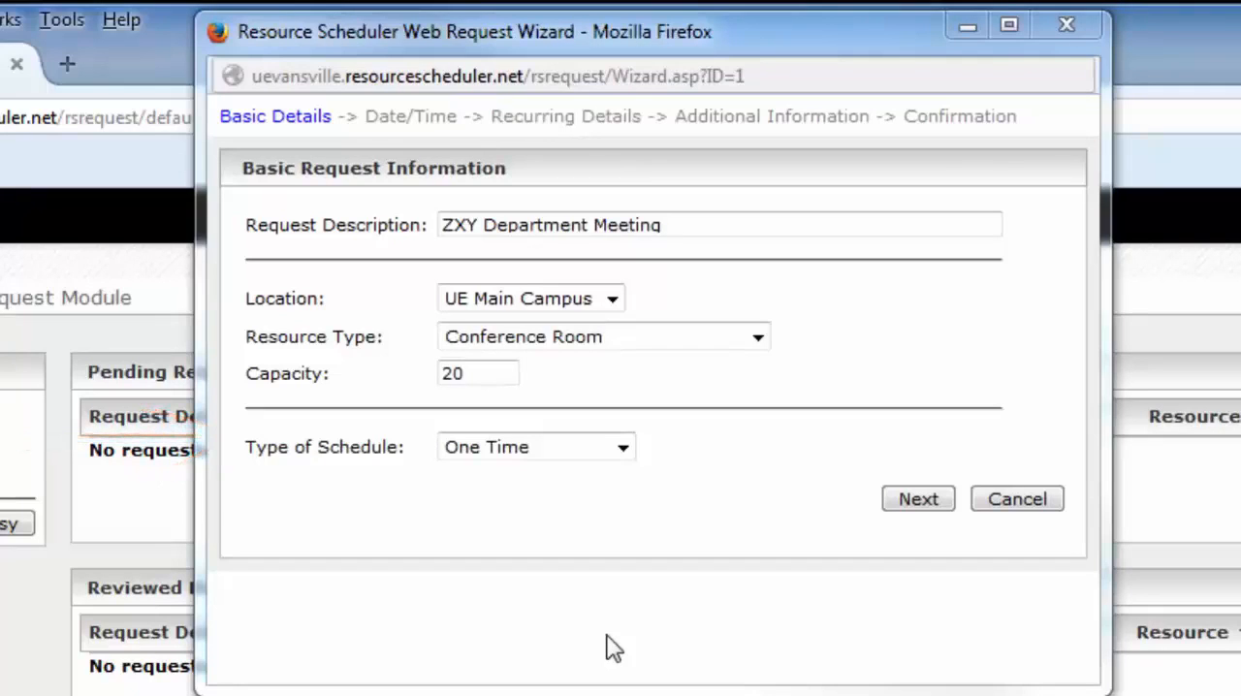
click(628, 459)
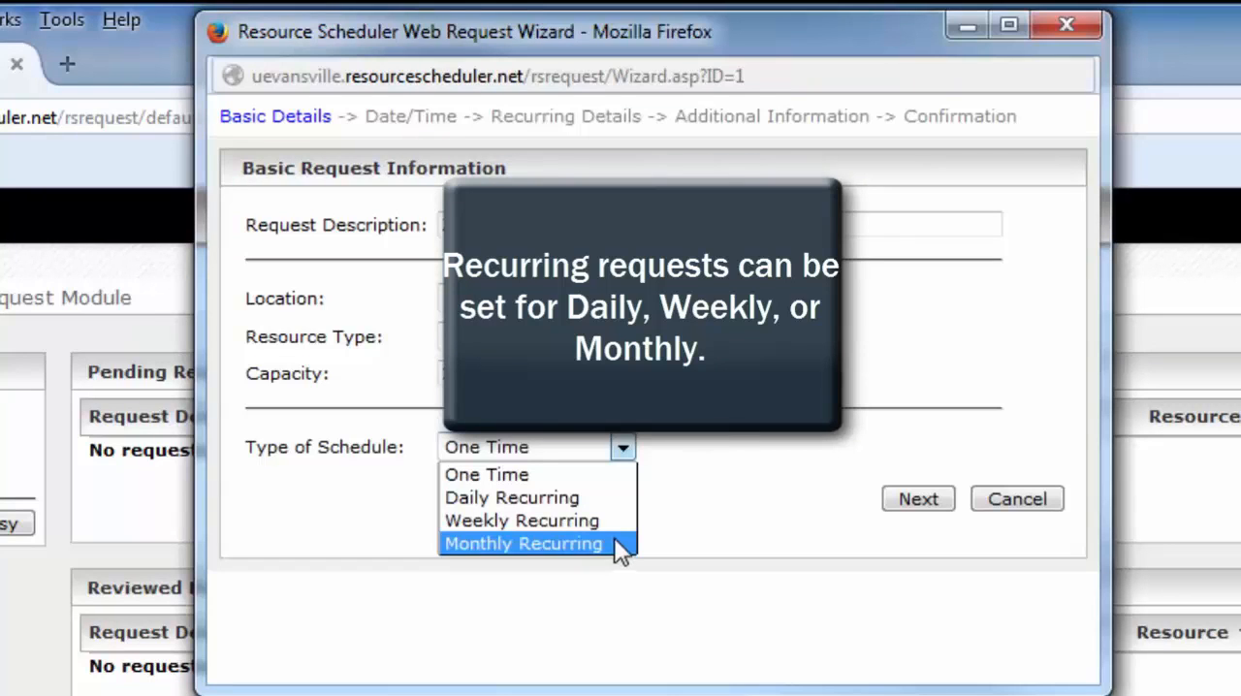
click(594, 480)
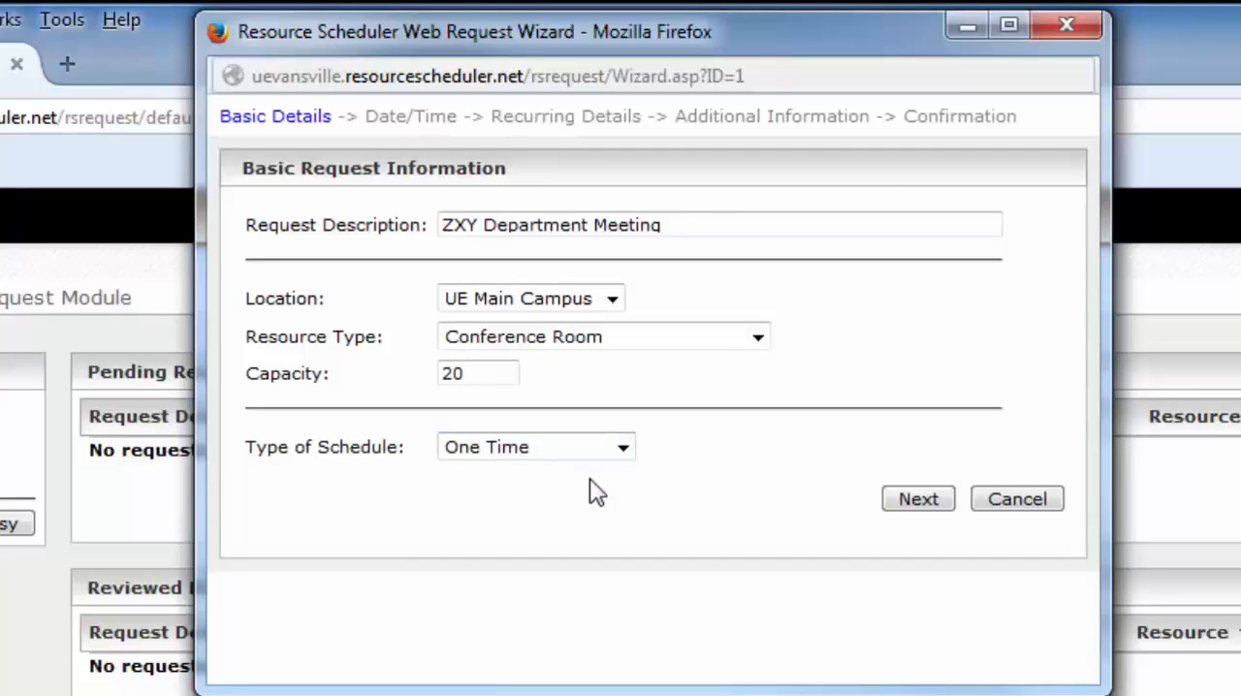
click(918, 499)
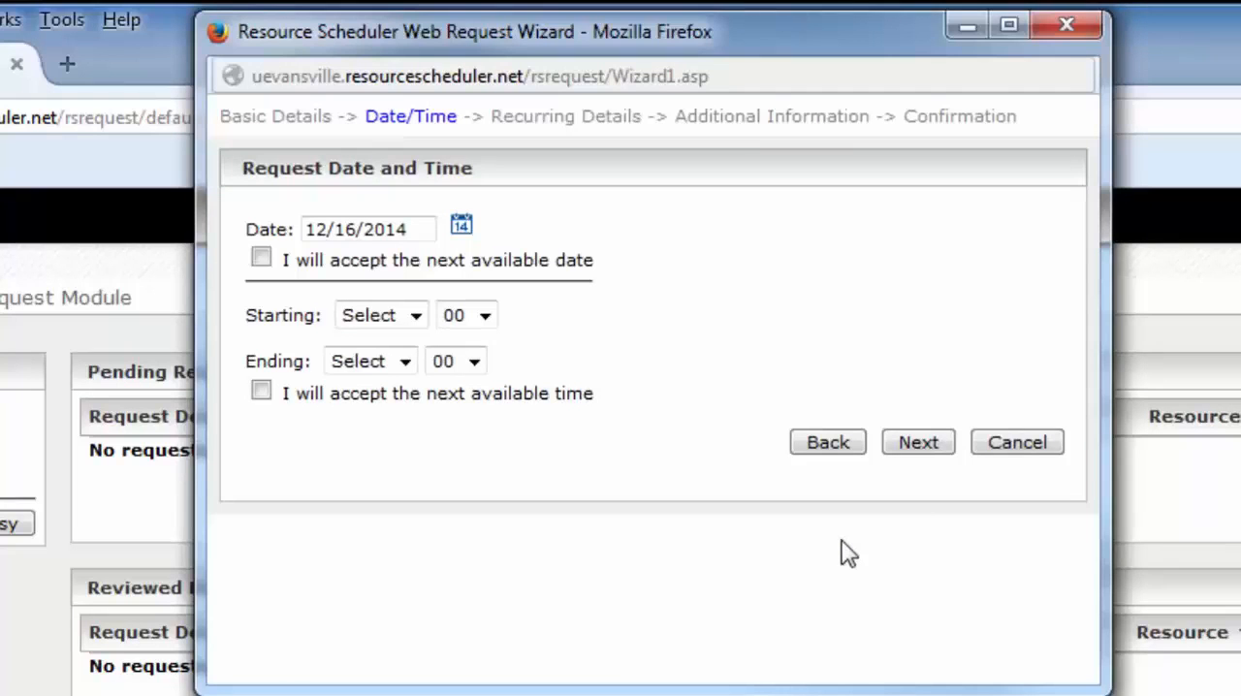
- Schedule the request for 12/18/2014 from 1 PM to 2 PM and continue to the additional information
click(462, 227)
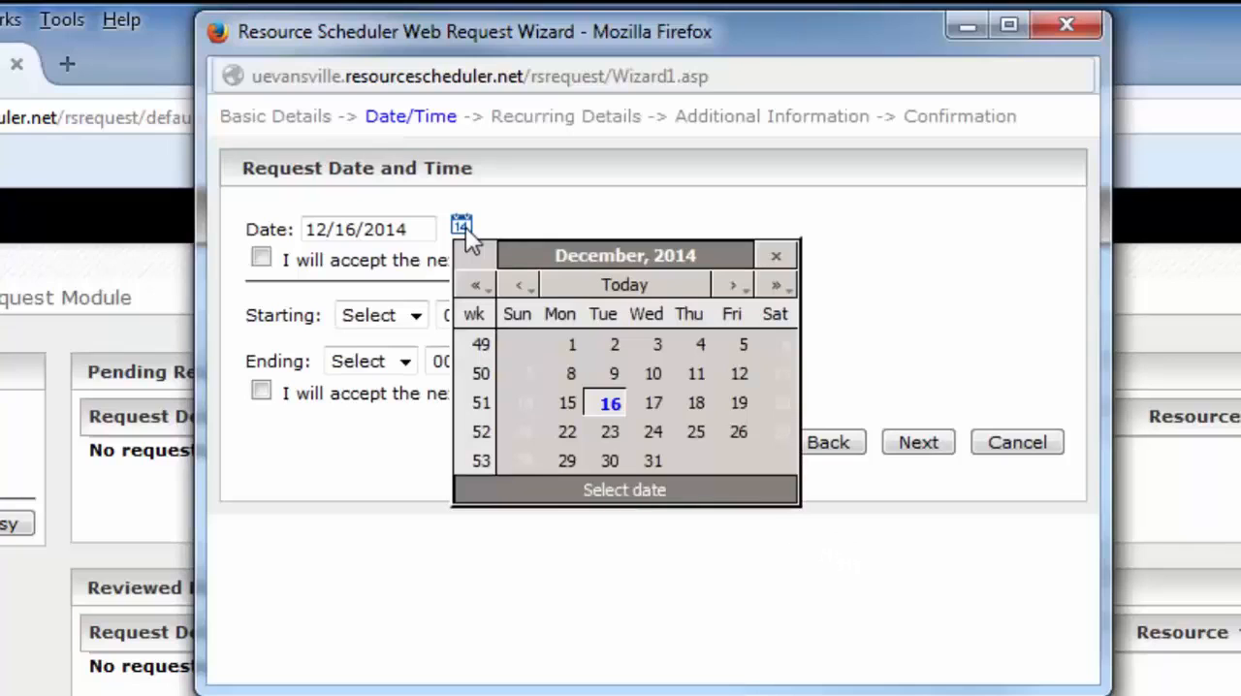
click(696, 403)
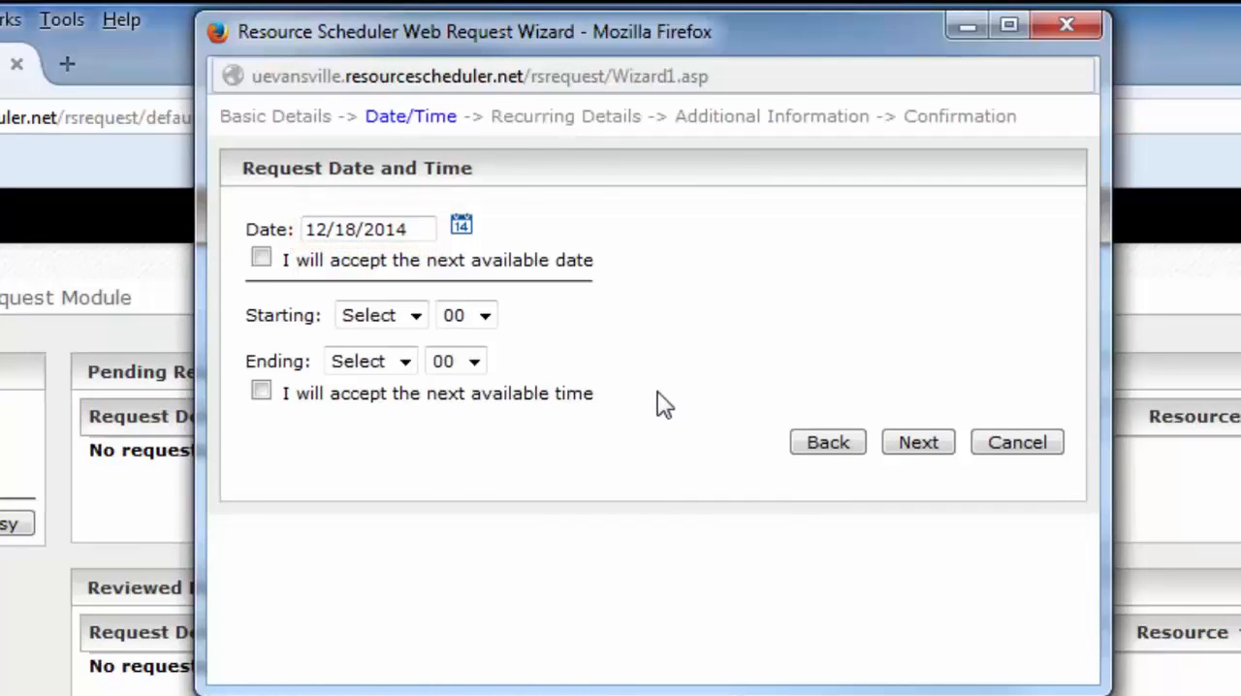
click(416, 315)
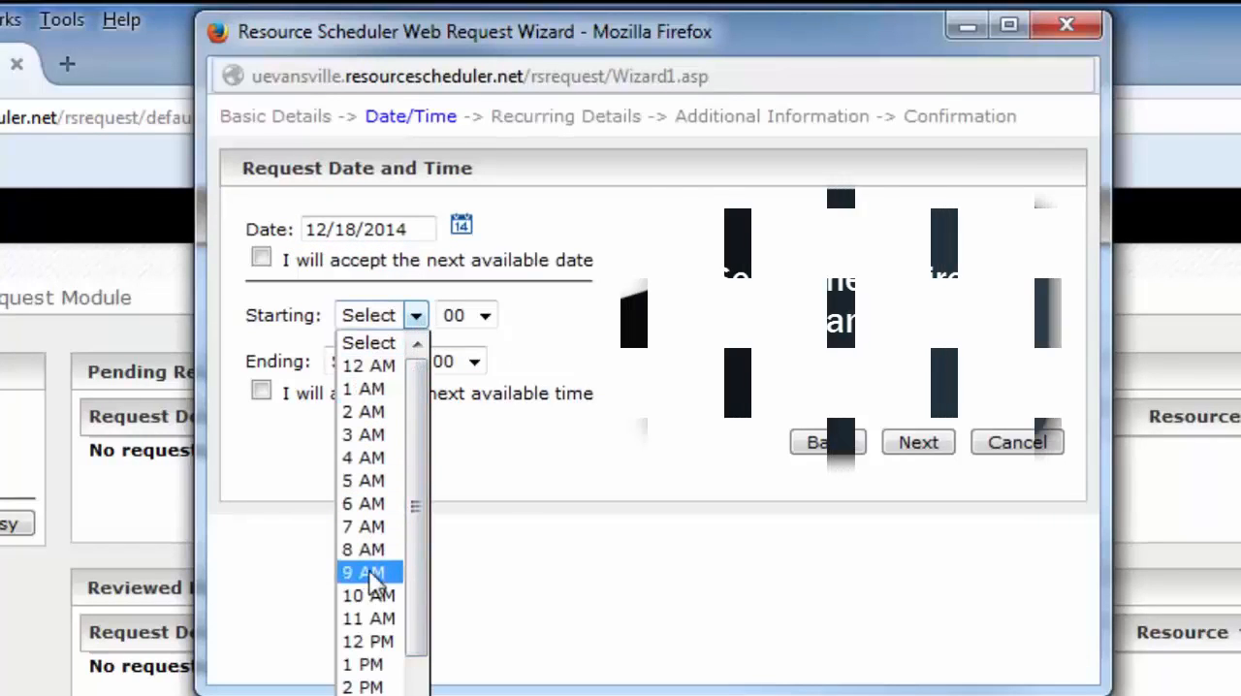
click(358, 665)
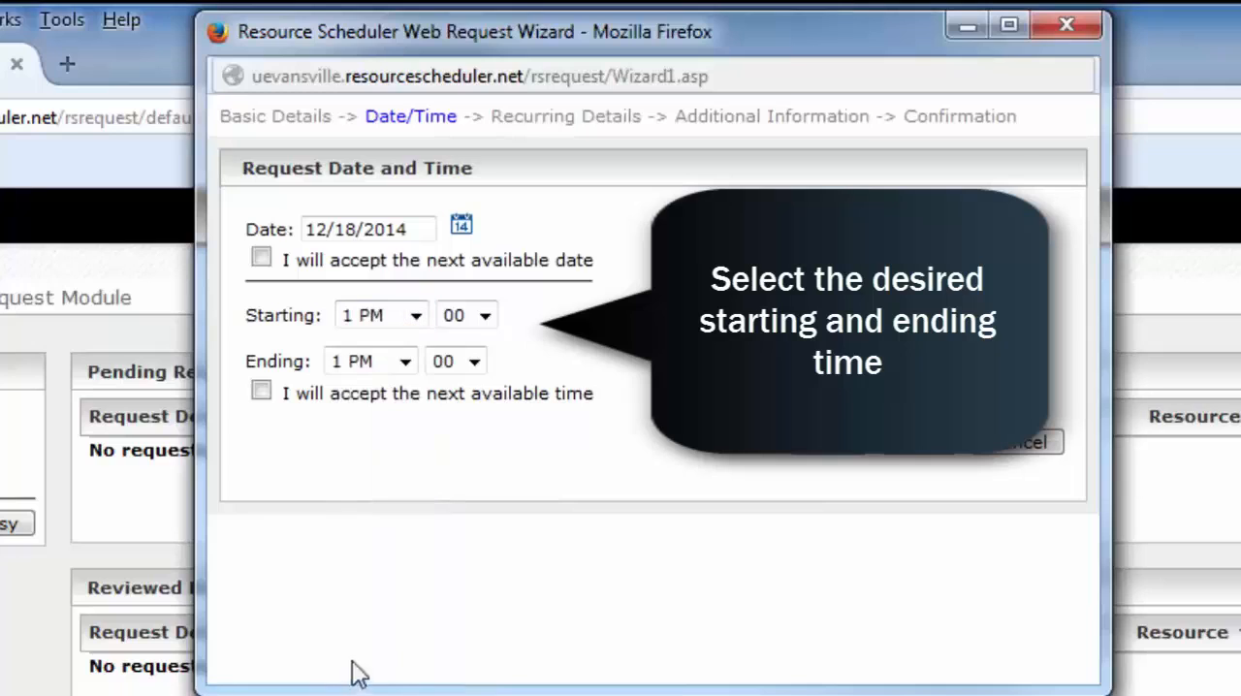
click(404, 364)
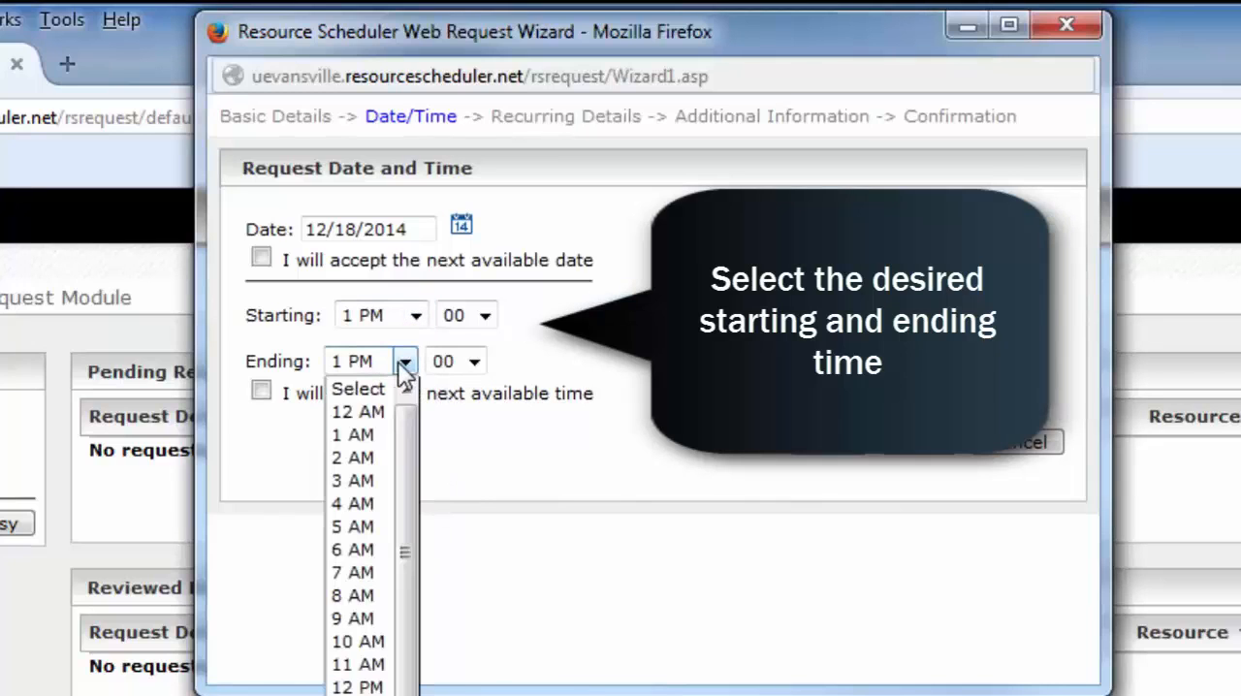
click(360, 695)
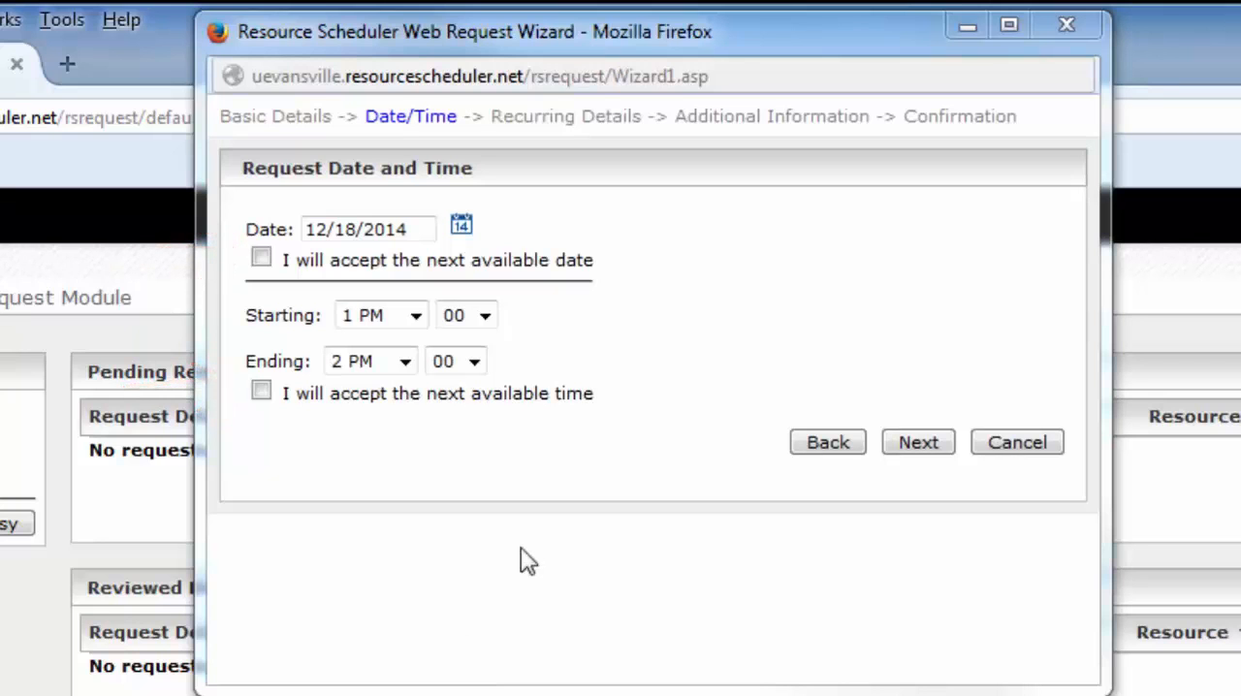
click(918, 445)
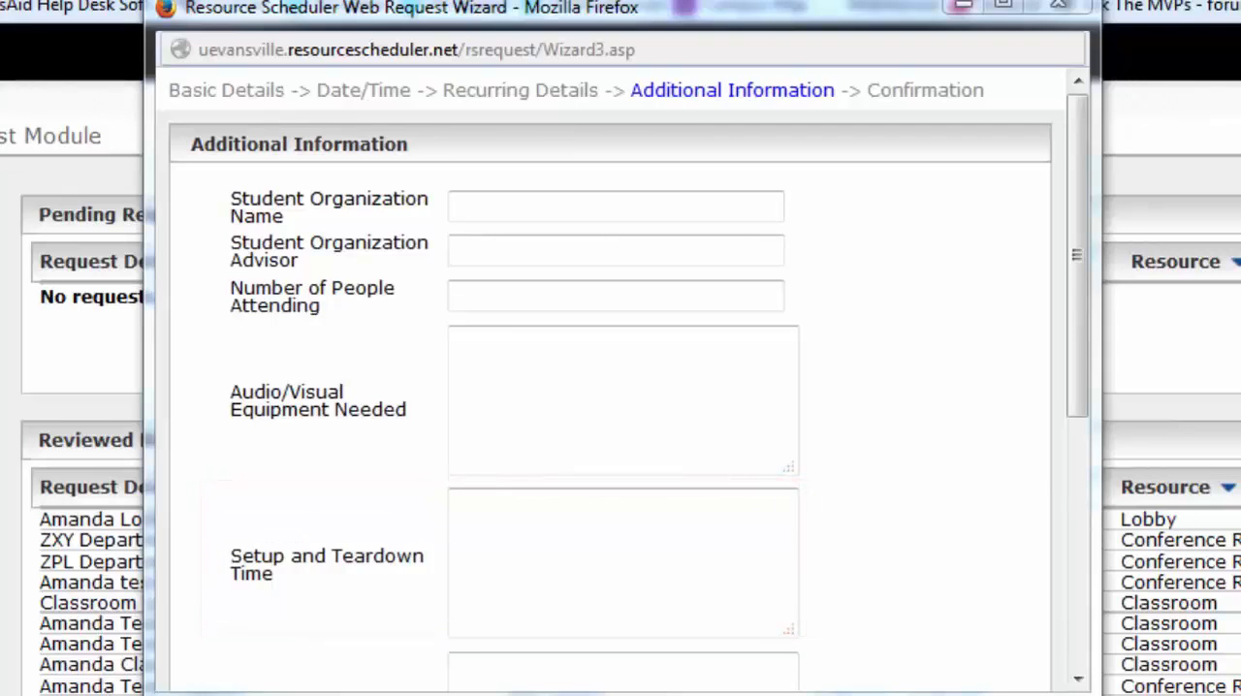
- Go through the additional information without adding any entries and submit the ZXY Department Meeting request
drag(1088, 410, 1090, 529)
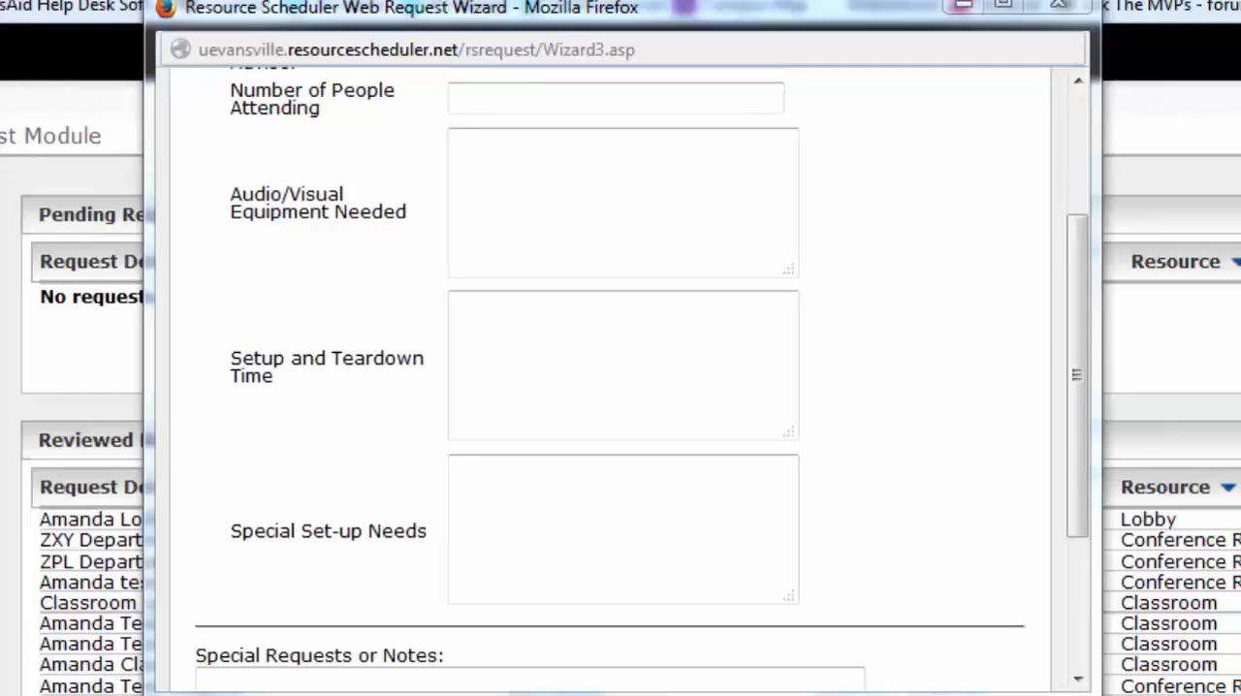
drag(1076, 377, 1090, 531)
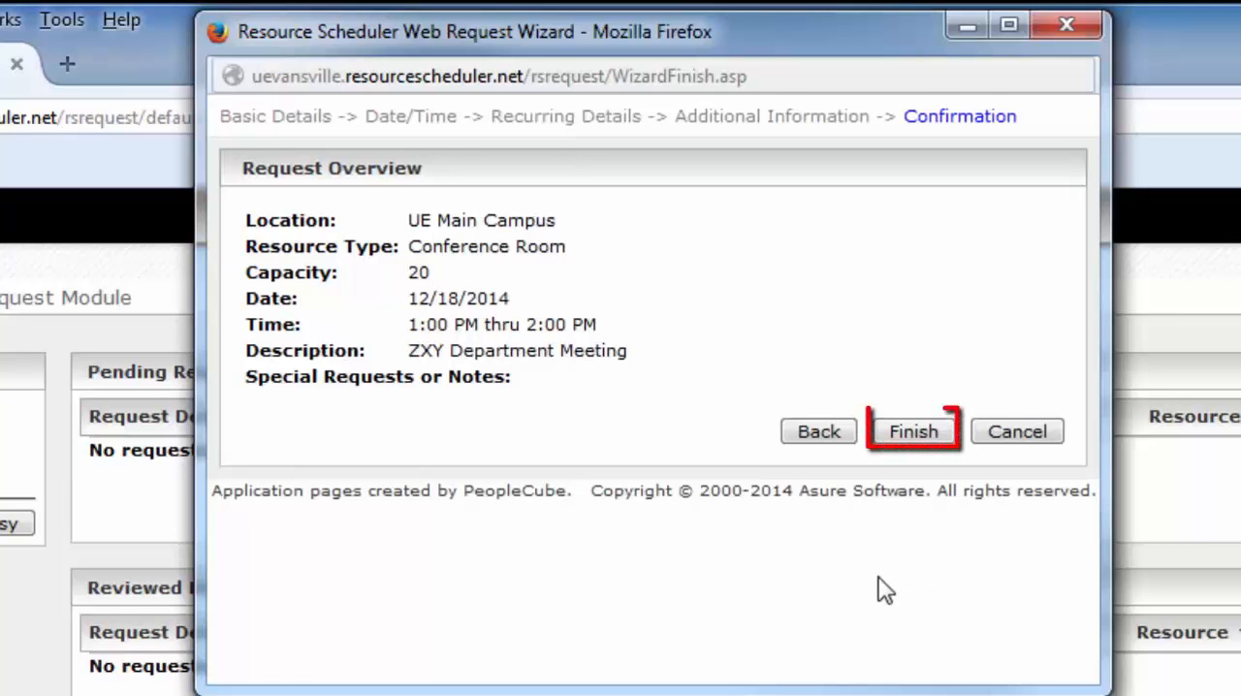
click(925, 438)
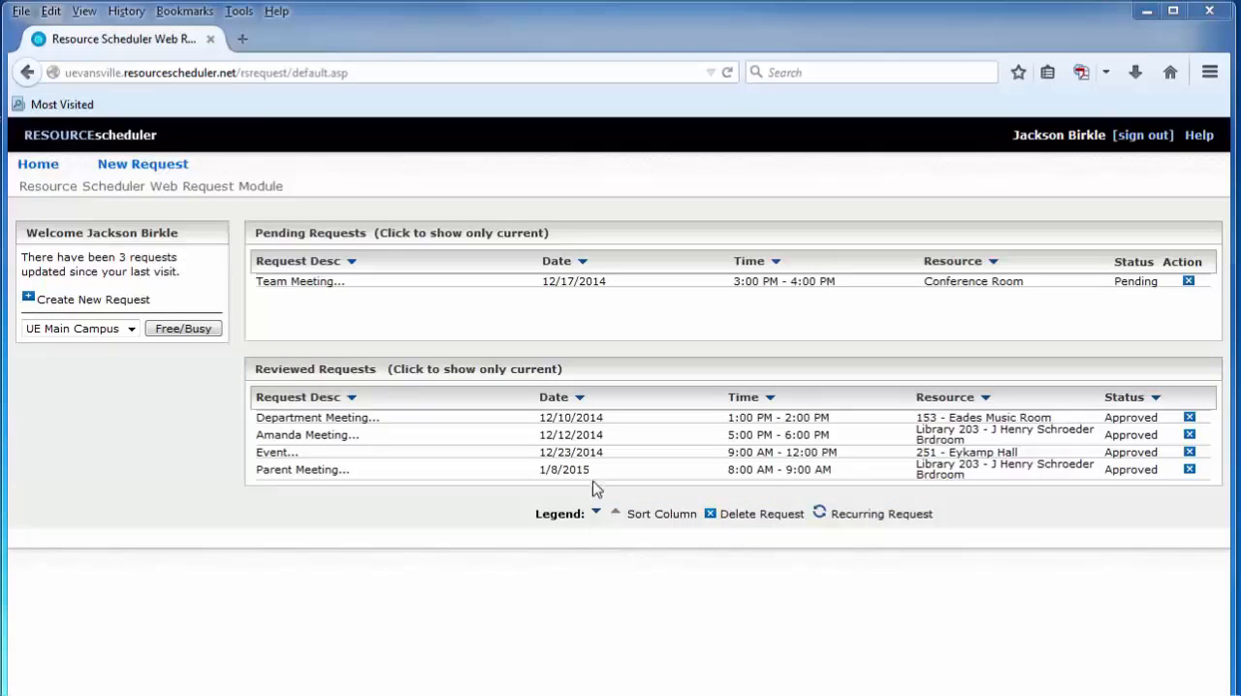
- Sort the reviewed requests by date in descending order, and return them to ascending date order
click(579, 401)
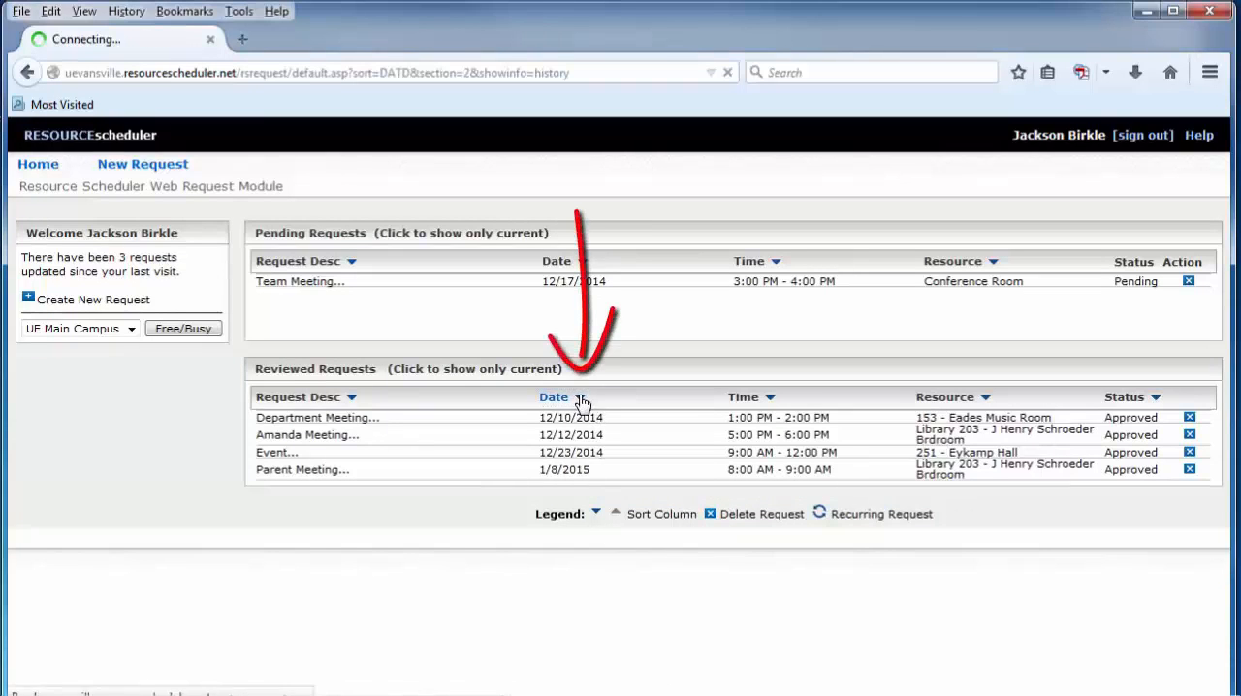
click(579, 401)
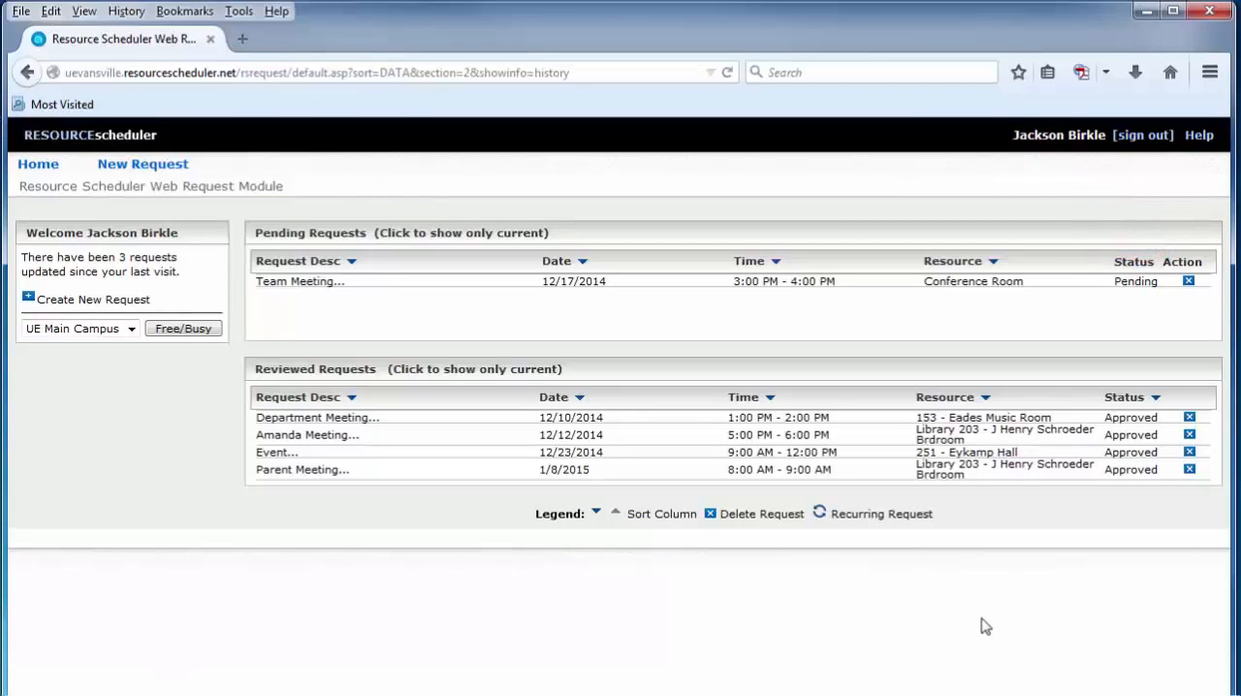
- Delete the pending Team Meeting request dated 12/17/2014 and confirm the deletion
click(1188, 282)
click(620, 378)
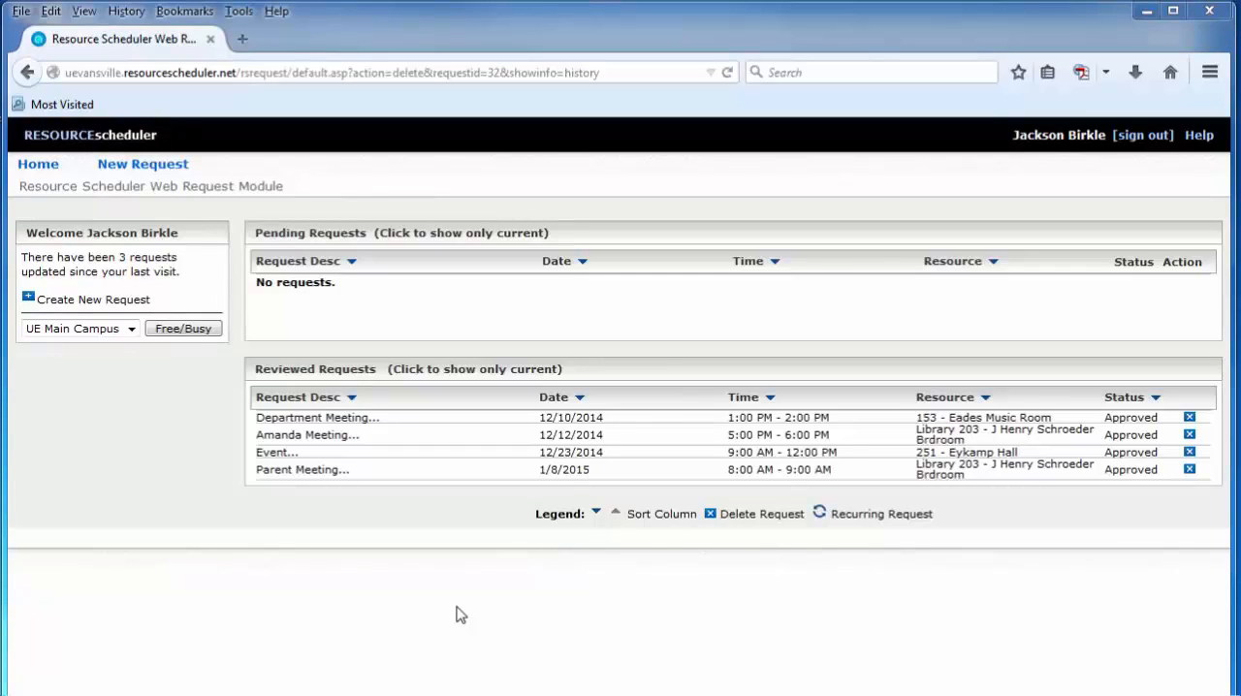
- Filter the reviewed requests to show only current ones, and switch the list back to showing all requests
click(464, 371)
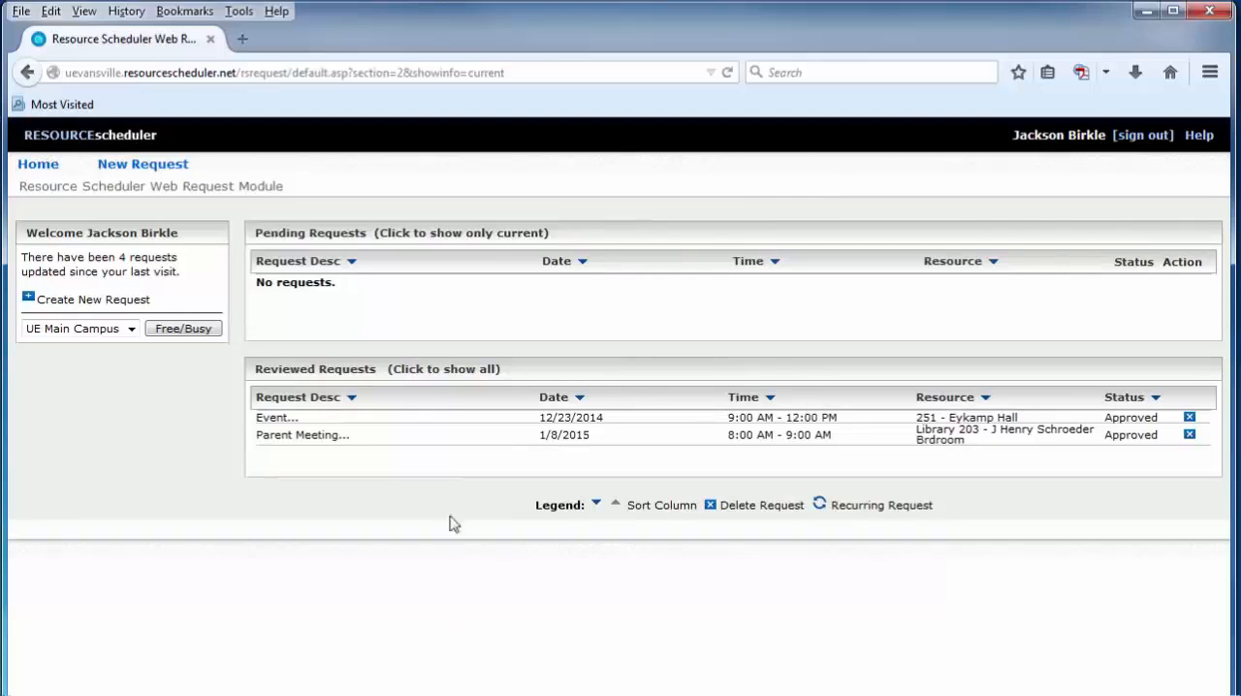
click(438, 373)
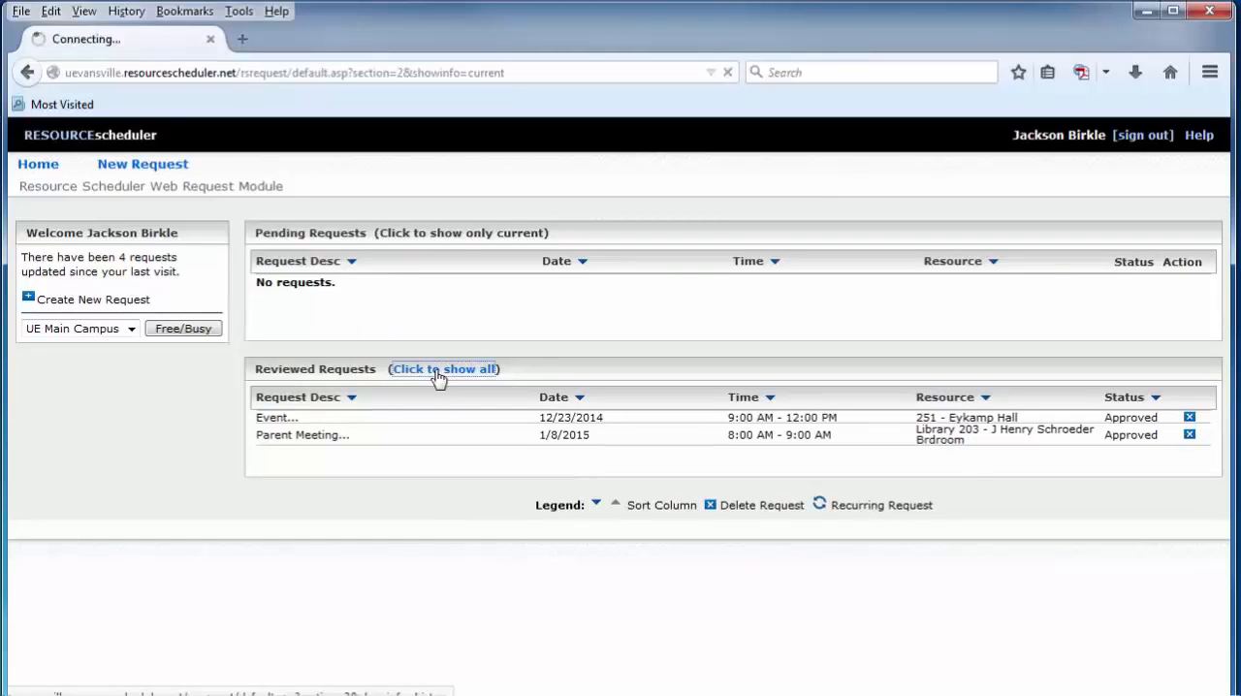